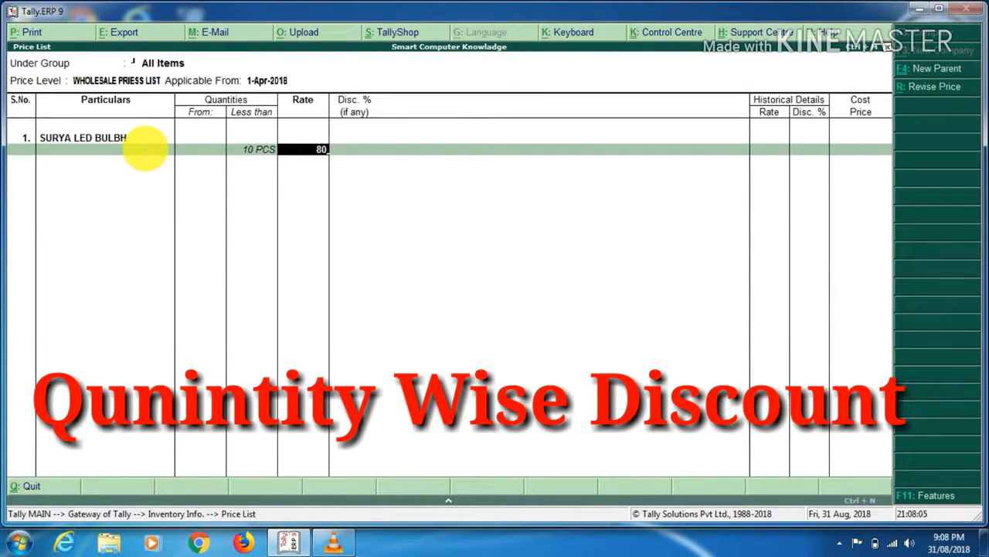
# Keep rate 80 without discount for under 10 PCS, and add a 10 to 50 PCS slab at rate 80 with 2% discount
pyautogui.press('Return')
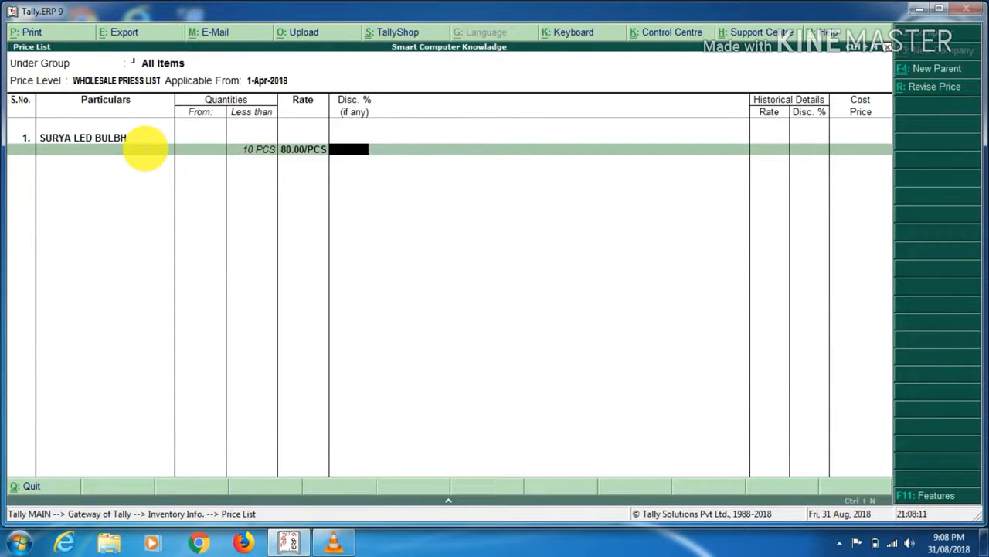
pyautogui.press('Return')
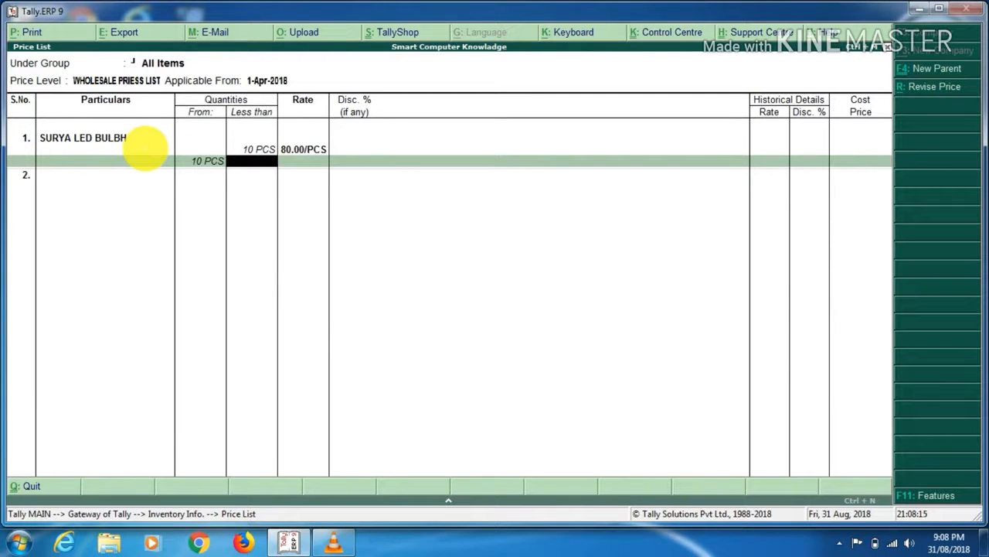
pyautogui.write('50')
pyautogui.press('Return')
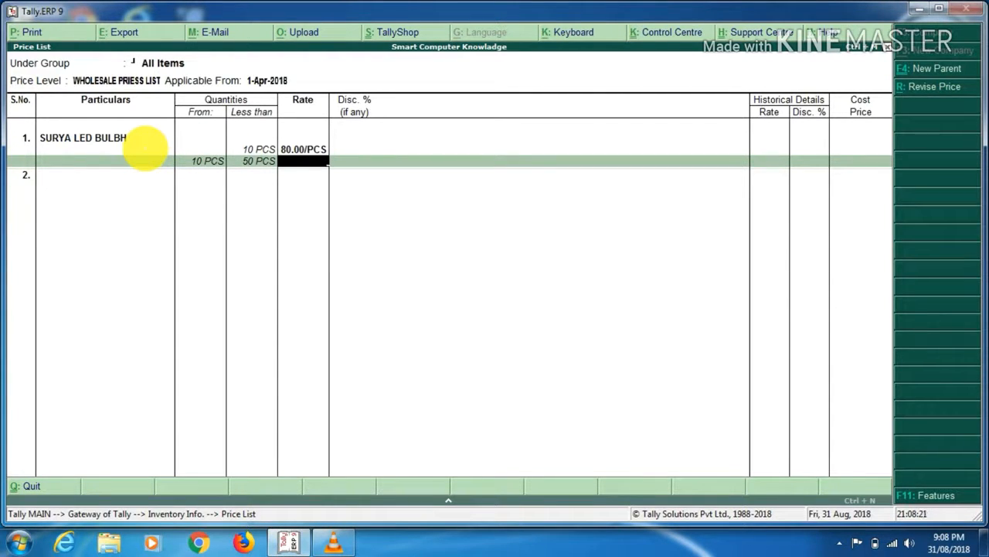
pyautogui.write('80')
pyautogui.press('Return')
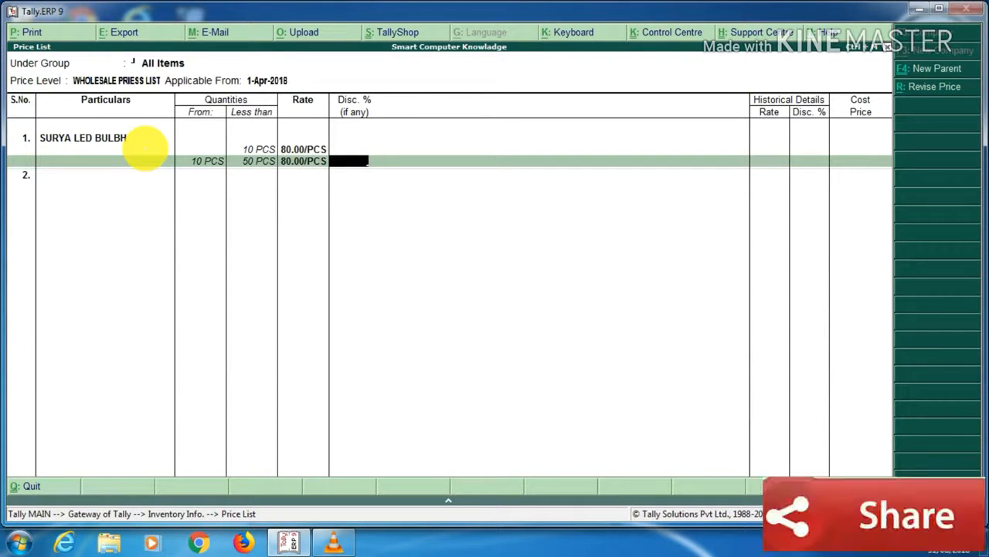
pyautogui.write('2')
pyautogui.press('Return')
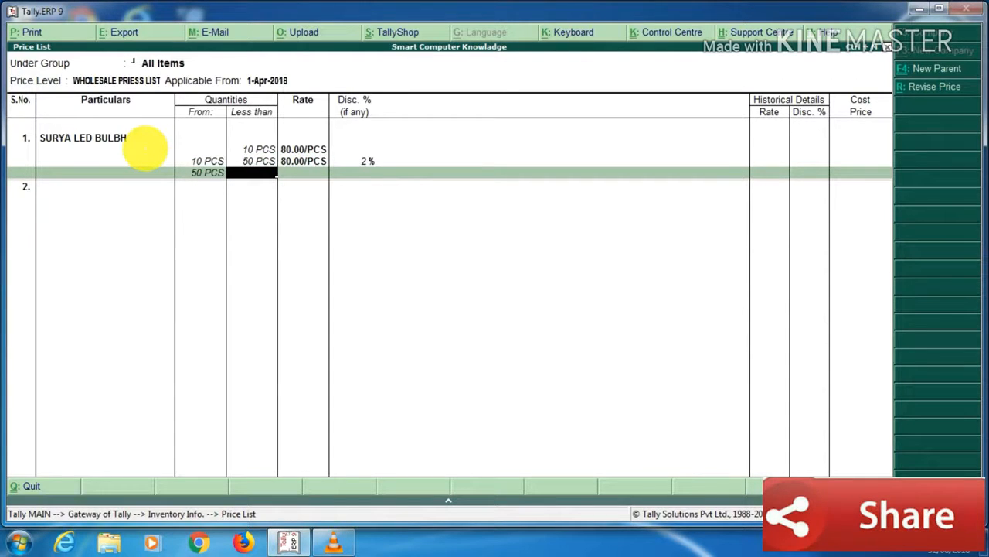
# Add a 50 to 100 PCS slab at rate 75 with 2% discount and save the wholesale price list
pyautogui.write('100')
pyautogui.press('Return')
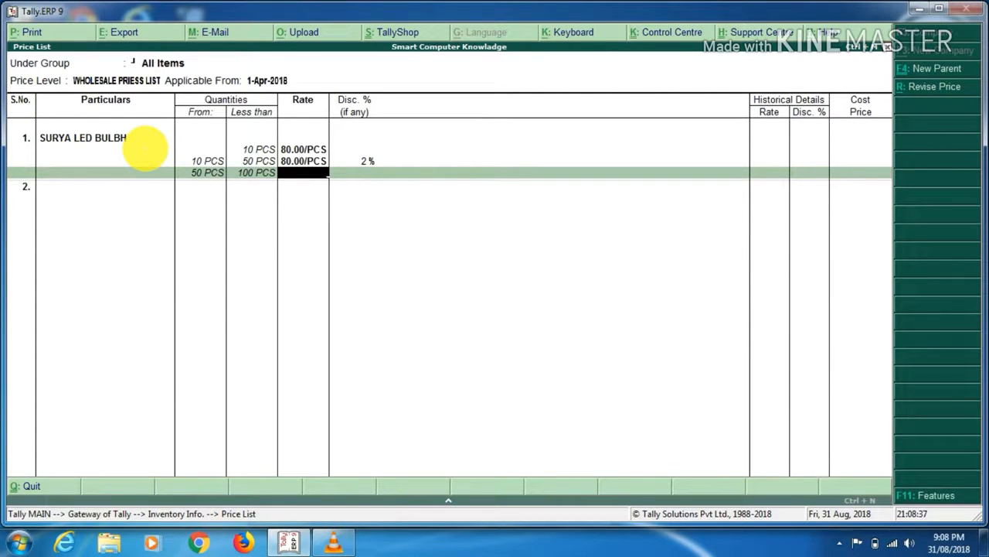
pyautogui.write('75')
pyautogui.press('Return')
pyautogui.write('2')
pyautogui.press('Return')
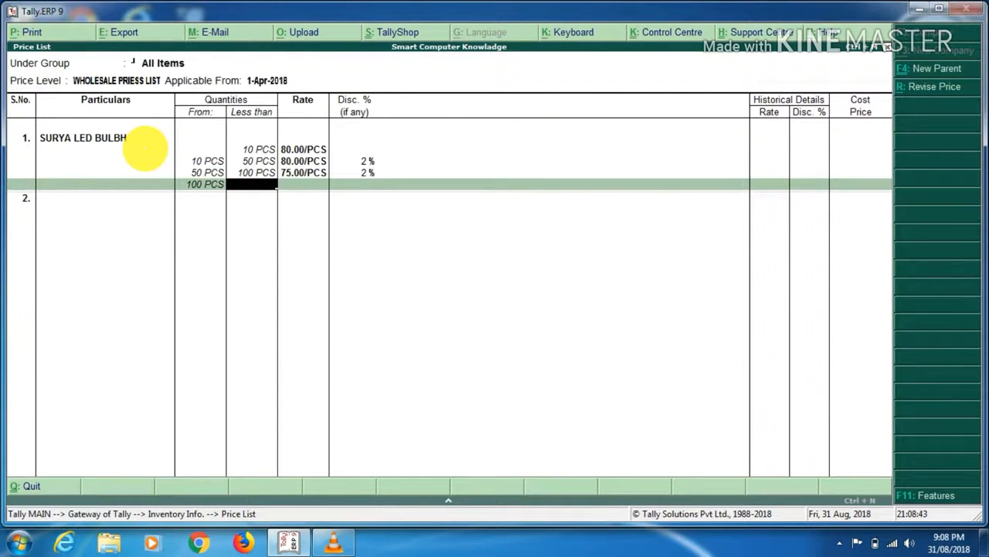
pyautogui.press('Return')
pyautogui.press('Return')
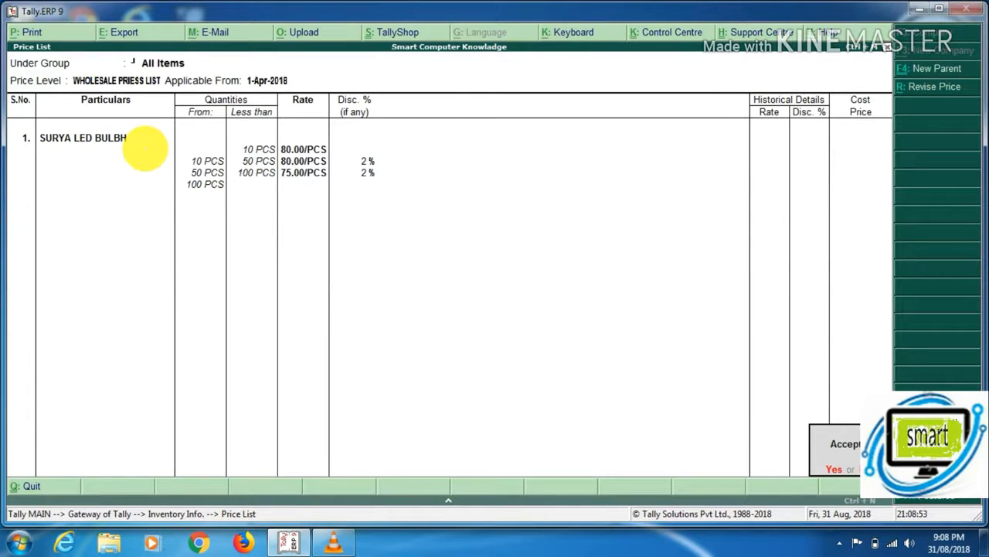
pyautogui.press('Return')
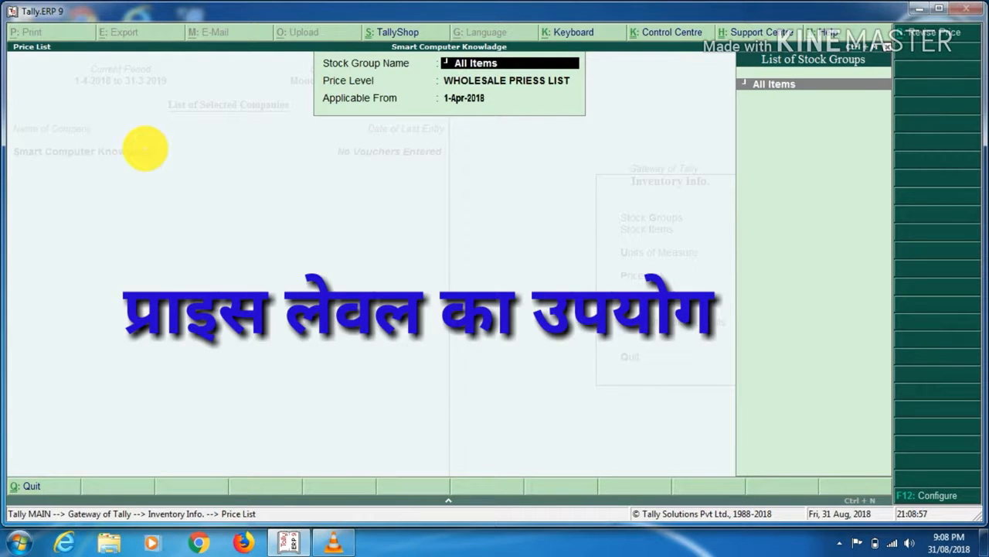
# Leave the price list and inventory screens and open a new sales voucher under Accounting Vouchers
pyautogui.press('Escape')
pyautogui.press('Escape')
pyautogui.press('Escape')
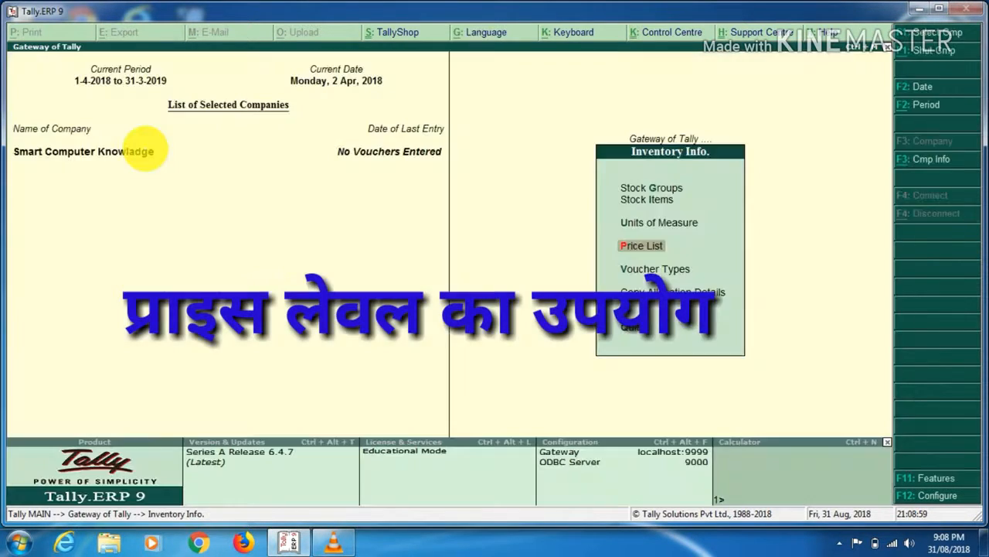
pyautogui.press('Escape')
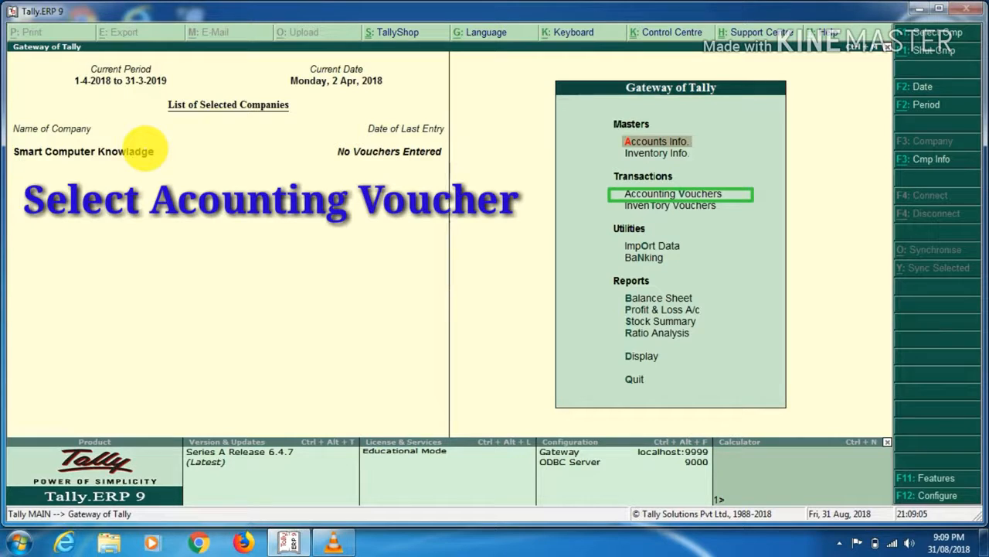
pyautogui.press('Down')
pyautogui.press('Down')
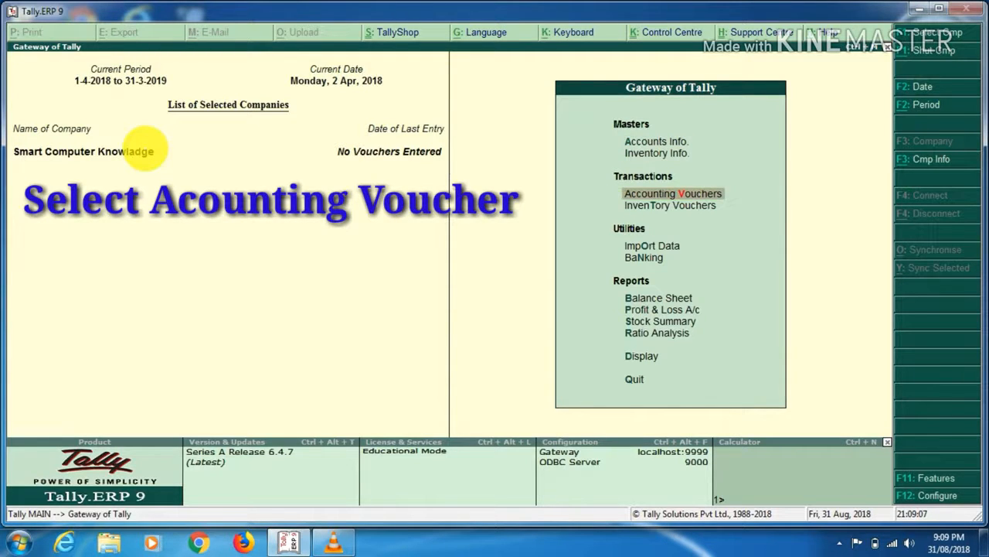
pyautogui.press('Return')
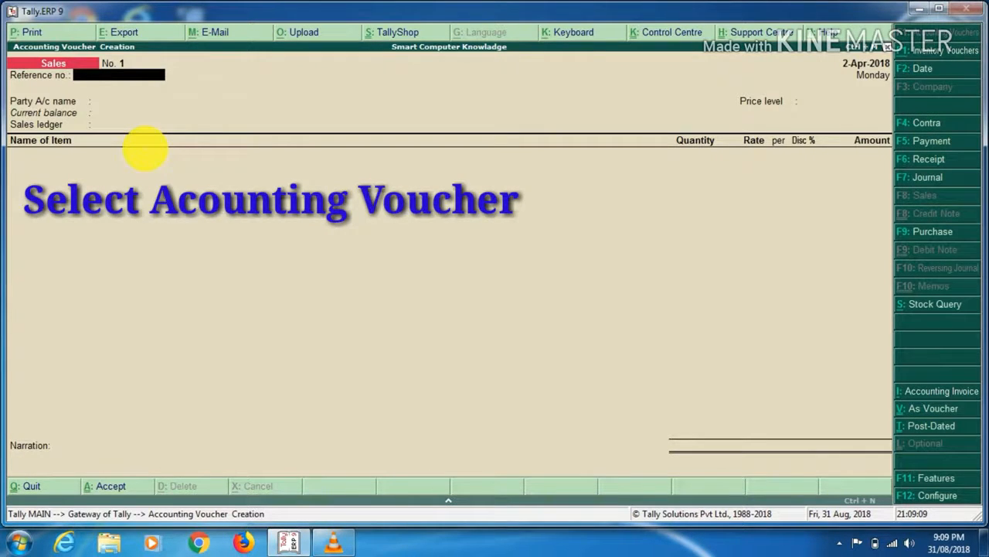
# Leave the reference number blank, choose Cash as the party account, and accept the default despatch, order and buyer's details
pyautogui.press('Return')
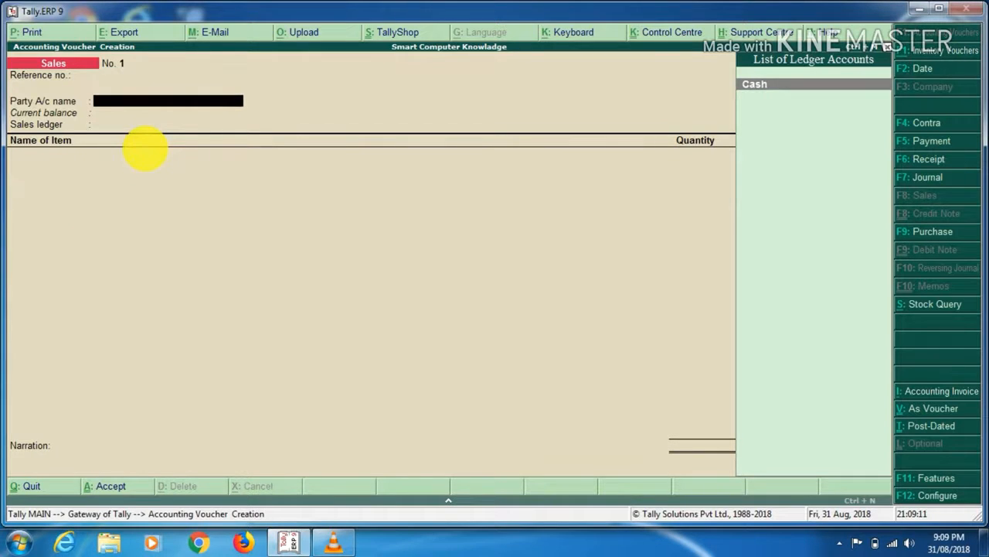
pyautogui.press('Return')
pyautogui.press('Return')
pyautogui.press('Return')
pyautogui.press('Return')
pyautogui.press('Return')
pyautogui.press('Return')
pyautogui.press('Return')
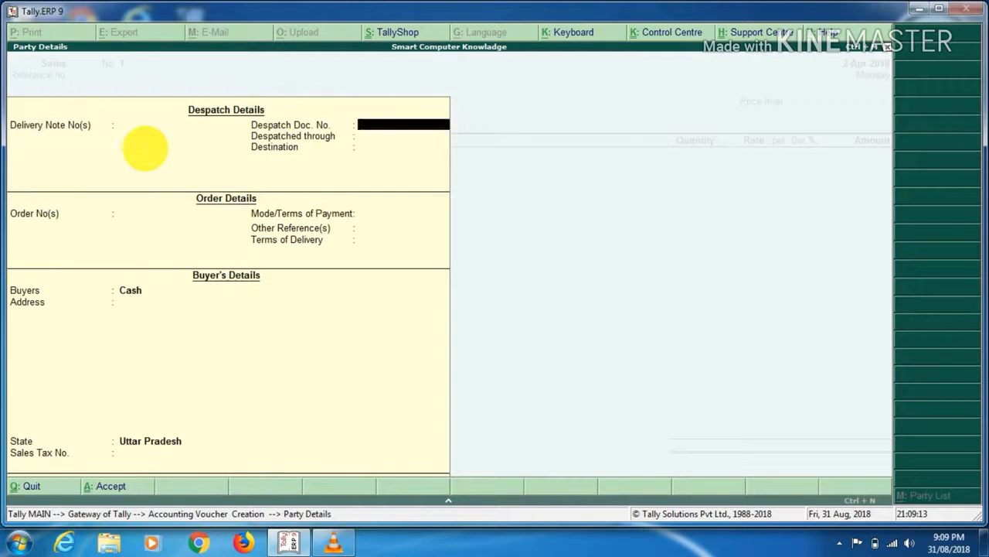
pyautogui.press('Return')
pyautogui.press('Return')
pyautogui.press('Return')
pyautogui.press('Return')
pyautogui.press('Return')
pyautogui.press('Return')
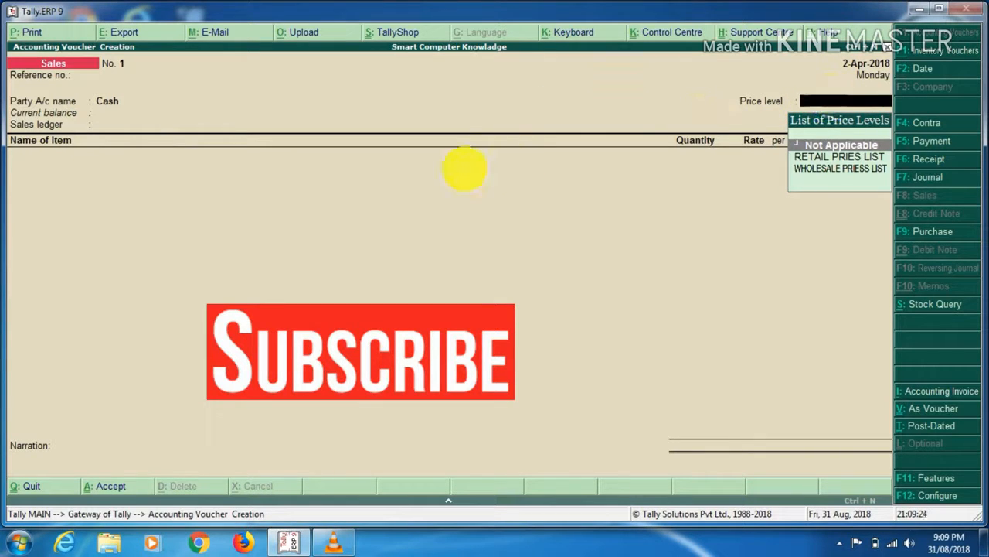
# Apply the RETAIL PRIES LIST price level to the sales voucher and choose Sales A/c as the sales ledger
pyautogui.press('Down')
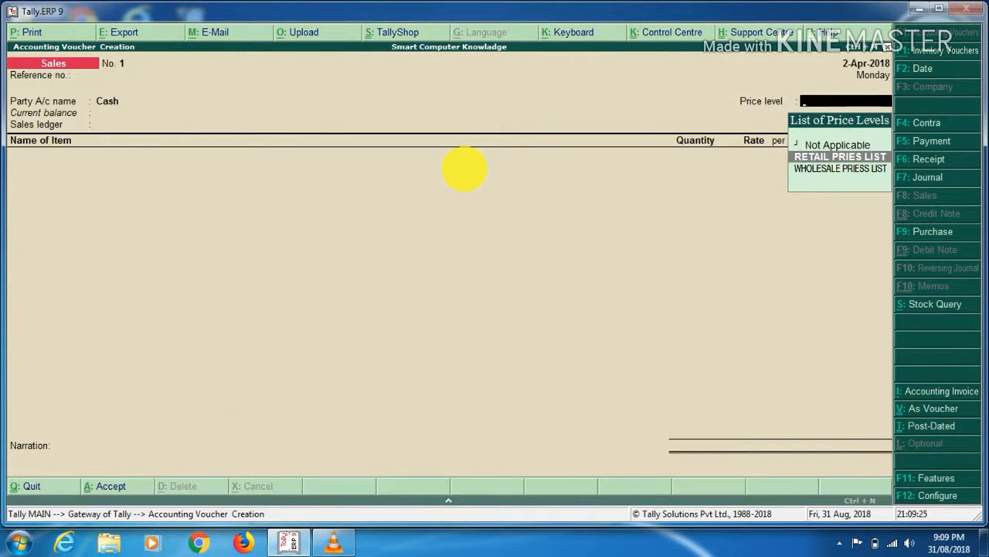
pyautogui.press('Down')
pyautogui.press('Up')
pyautogui.press('Return')
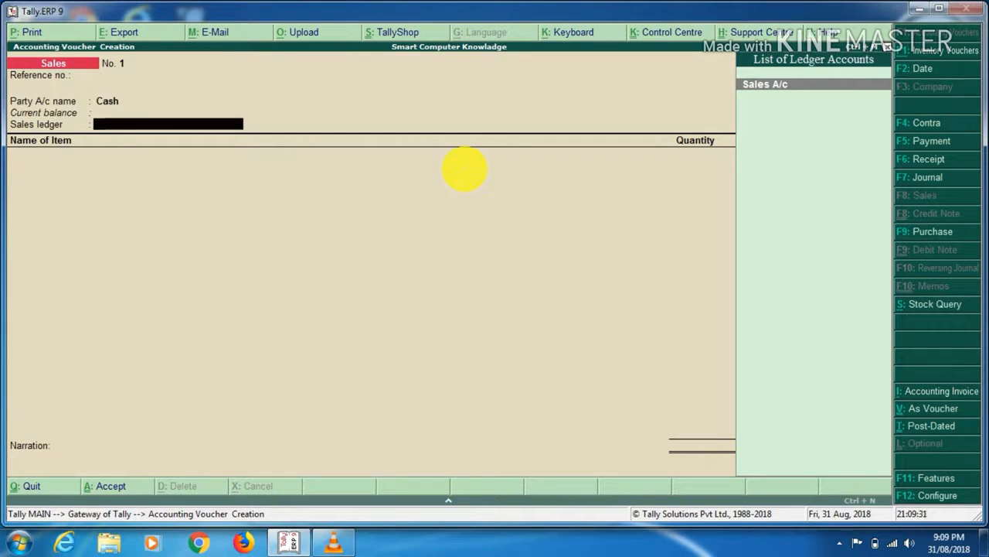
pyautogui.press('Return')
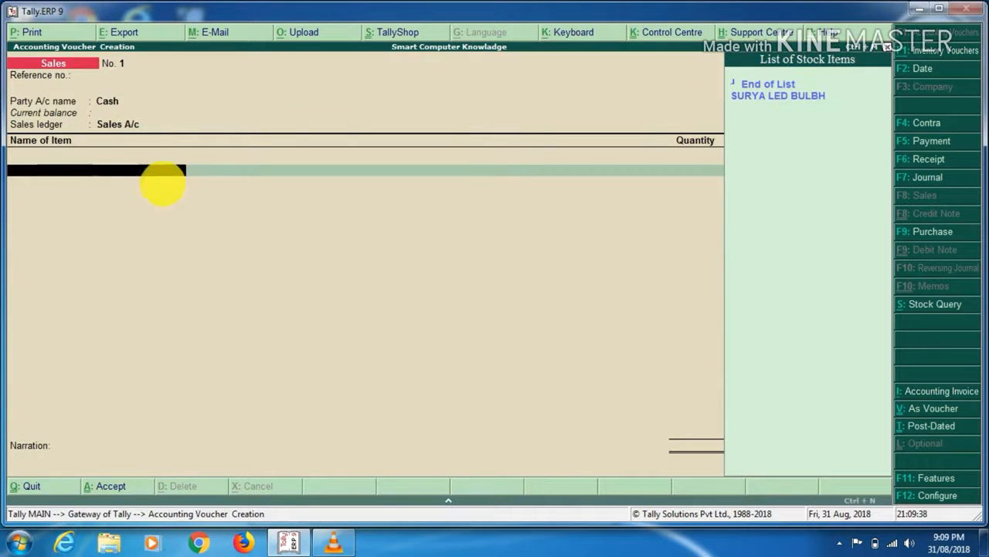
# Add the item SURYA LED BULBH with a quantity of 1 PCS at the price-level rate
pyautogui.press('Down')
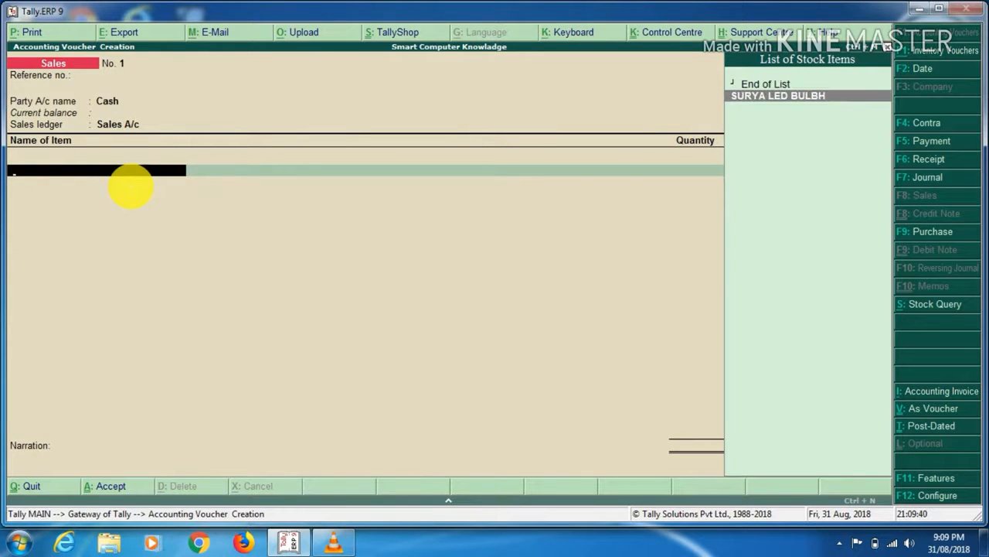
pyautogui.press('Return')
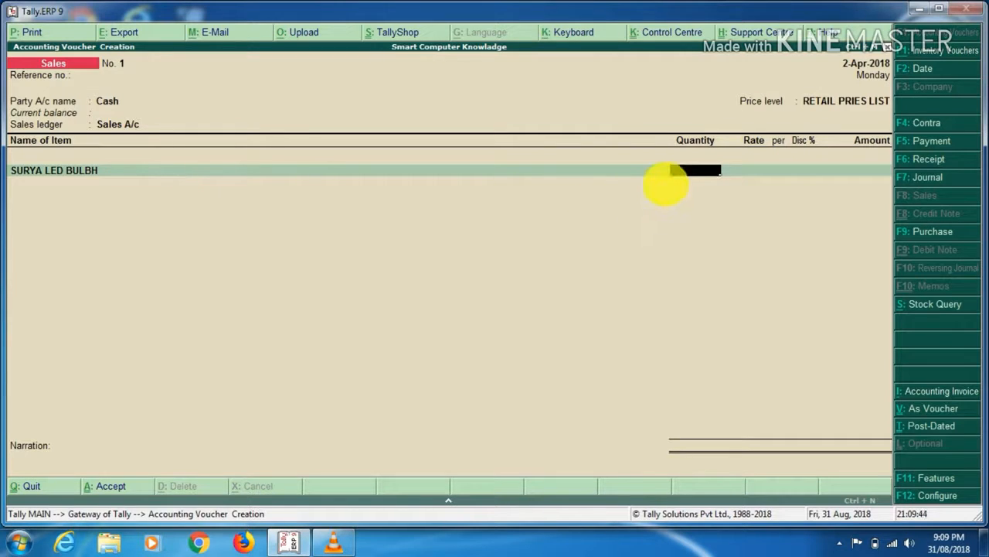
pyautogui.write('1')
pyautogui.press('Return')
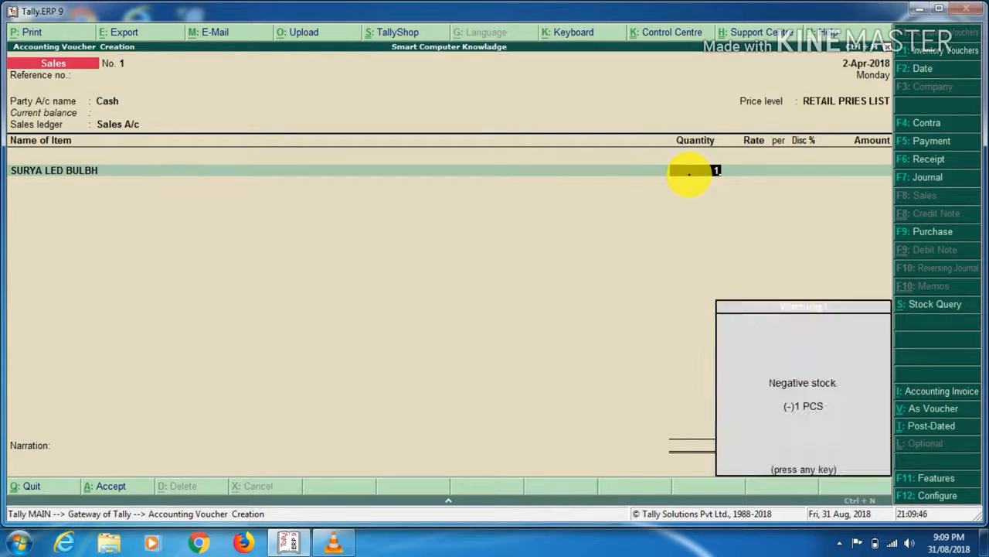
pyautogui.press('Return')
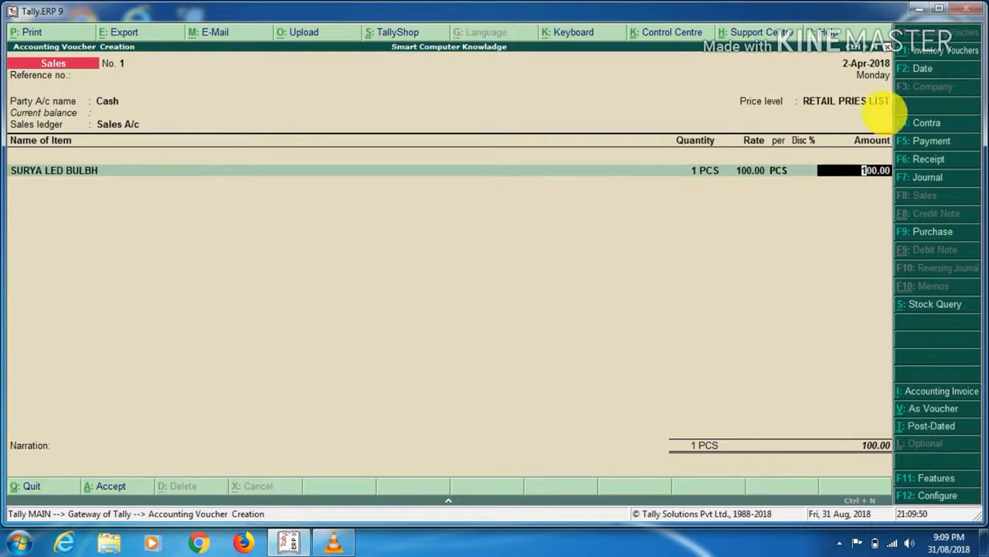
pyautogui.press('Return')
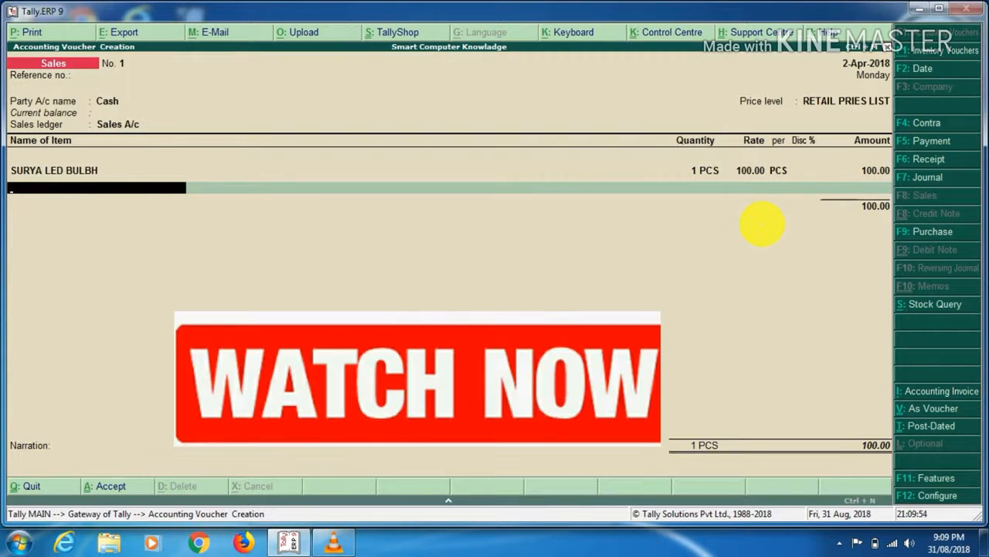
# Change the SURYA LED BULBH quantity to 10 PCS under the retail price level
pyautogui.press('BackSpace')
pyautogui.press('BackSpace')
pyautogui.press('BackSpace')
pyautogui.press('BackSpace')
pyautogui.press('Return')
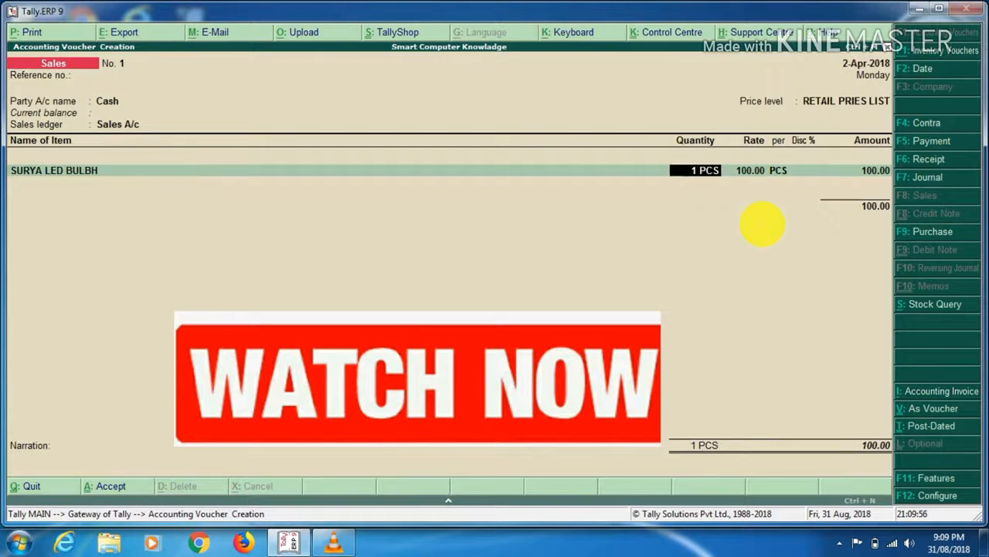
pyautogui.write('10')
pyautogui.press('Return')
pyautogui.press('Return')
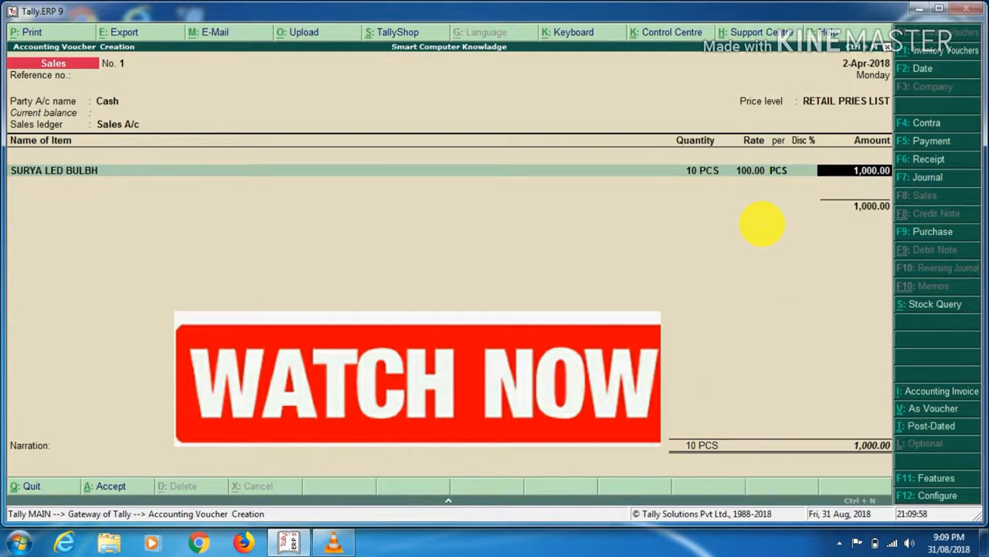
# Change the SURYA LED BULBH quantity to 20 PCS under the retail price level
pyautogui.press('BackSpace')
pyautogui.write('20')
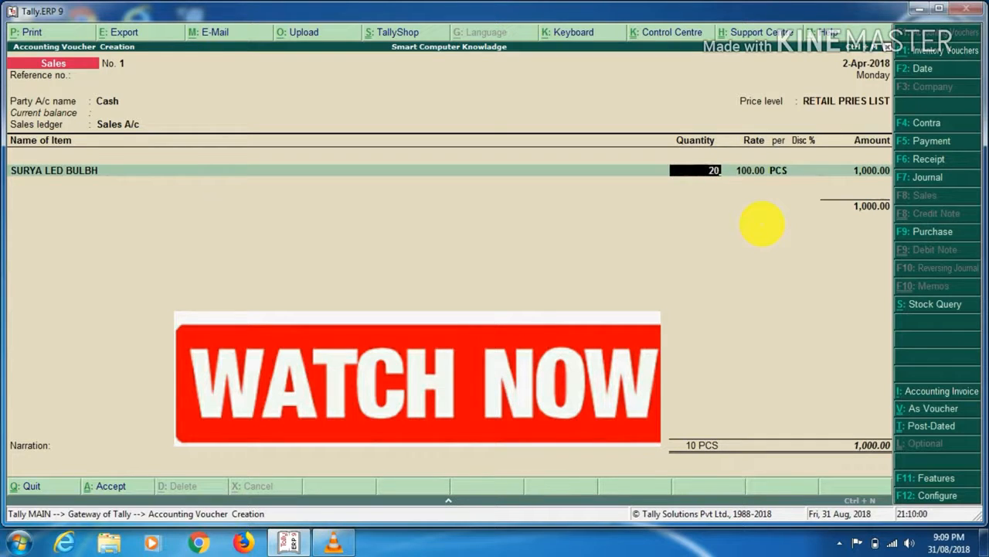
pyautogui.press('Return')
pyautogui.press('Return')
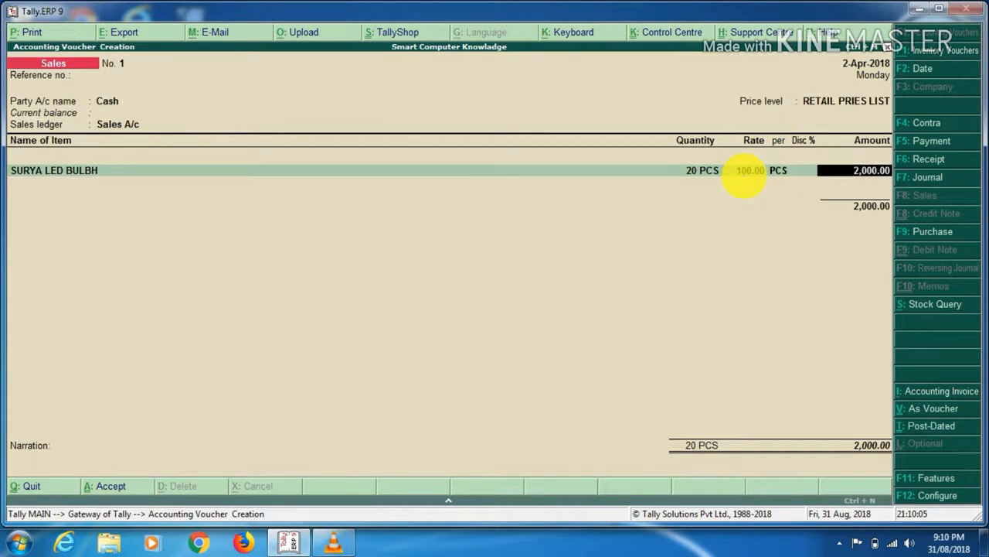
# Switch the sales voucher's price level to WHOLESALE PRIESS LIST, keeping Sales A/c and the SURYA LED BULBH item
pyautogui.press('BackSpace')
pyautogui.press('BackSpace')
pyautogui.press('BackSpace')
pyautogui.press('BackSpace')
pyautogui.press('BackSpace')
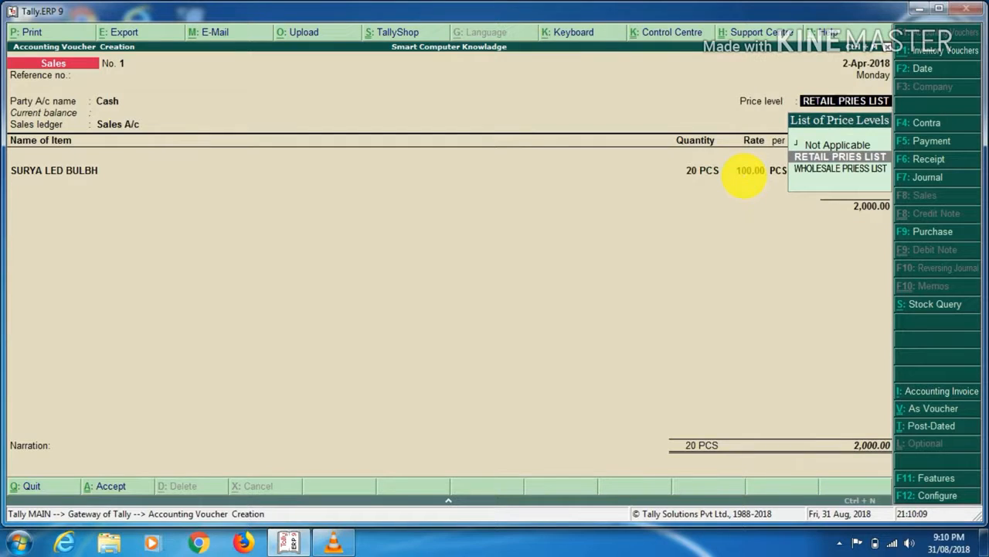
pyautogui.press('Down')
pyautogui.press('Return')
pyautogui.press('Return')
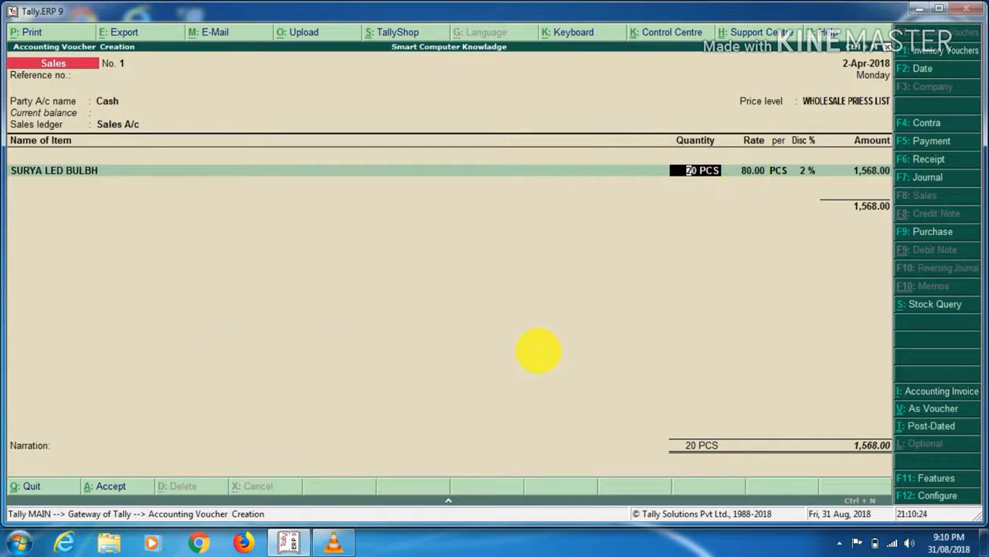
# Set the SURYA LED BULBH quantity to 60 PCS to apply the wholesale 50 to 100 PCS slab
pyautogui.write('60')
pyautogui.press('Return')
pyautogui.press('Return')
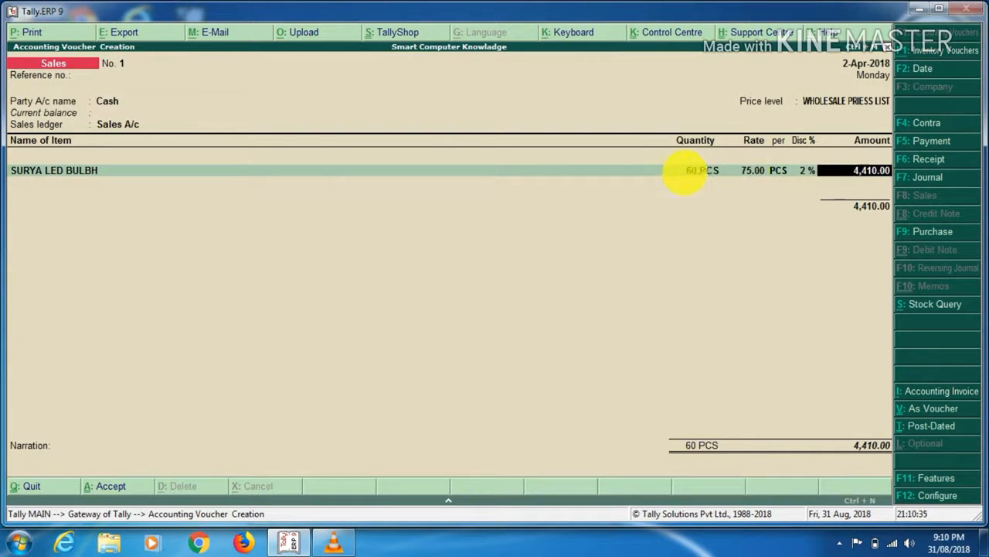
# Set the SURYA LED BULBH quantity to 1 PCS under the wholesale price level
pyautogui.click(685, 170)
pyautogui.write('1')
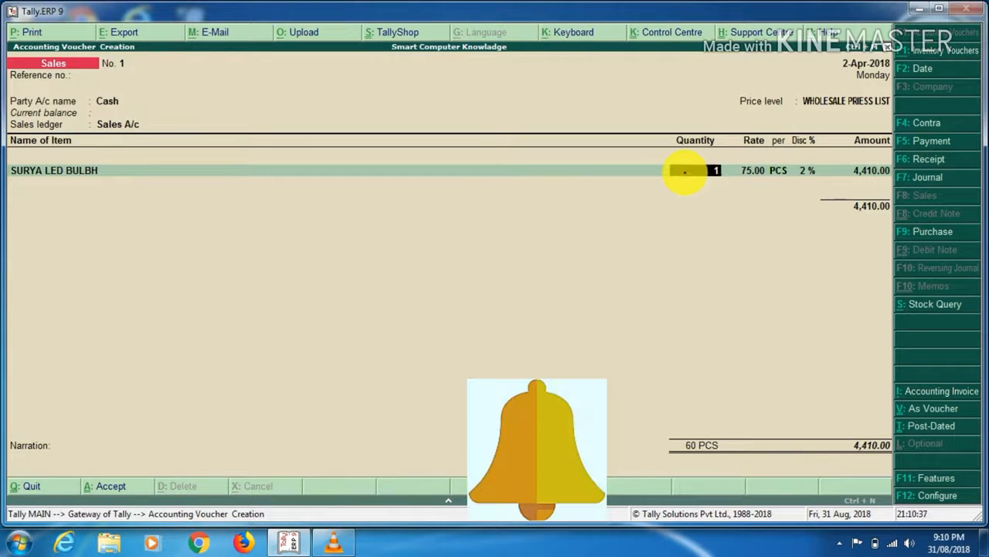
pyautogui.press('Return')
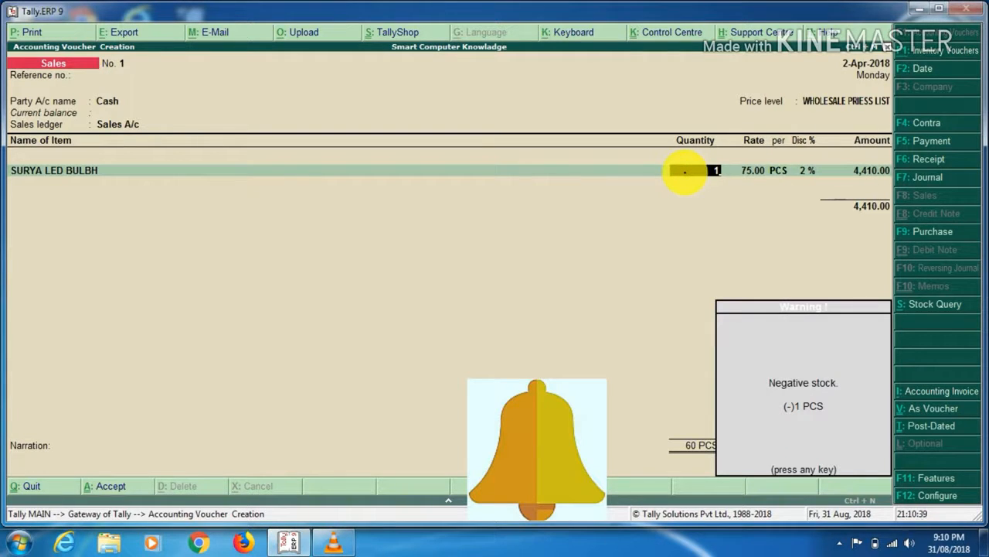
pyautogui.press('Return')
# Set the SURYA LED BULBH quantity to 9 PCS under the wholesale price level
pyautogui.click(684, 170)
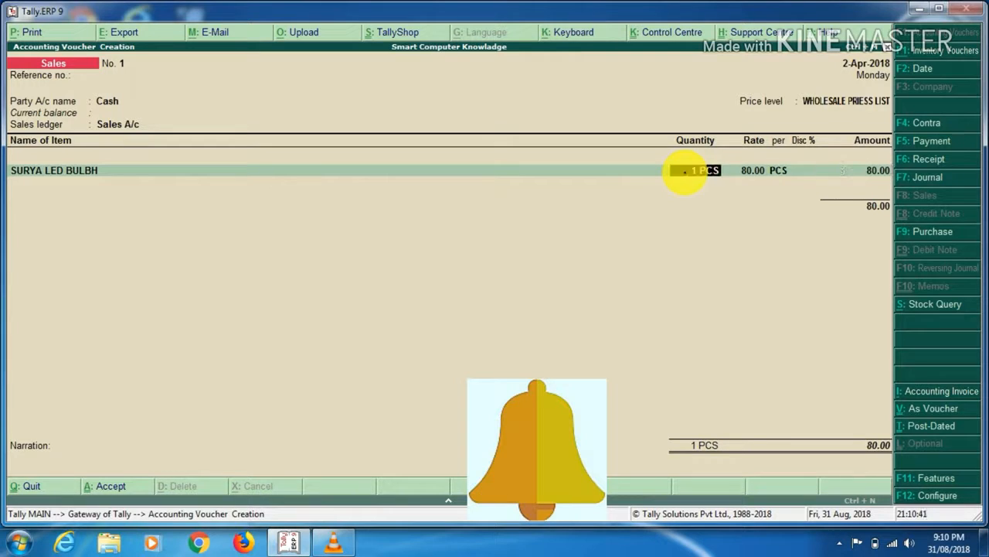
pyautogui.write('9')
pyautogui.press('Return')
pyautogui.press('Return')
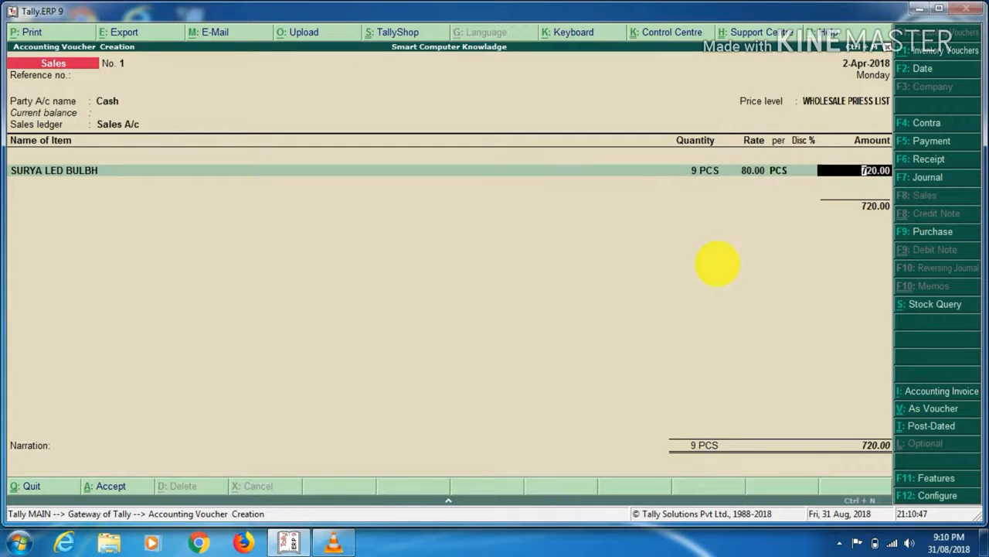
# Finish the Cash sales voucher for 9 PCS and save it without a narration
pyautogui.press('Return')
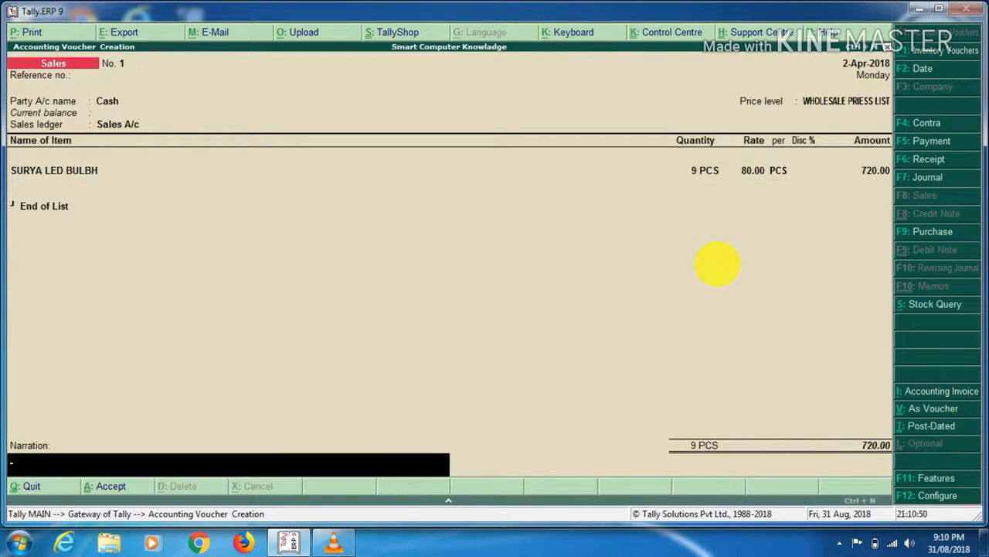
pyautogui.press('Return')
pyautogui.press('Return')
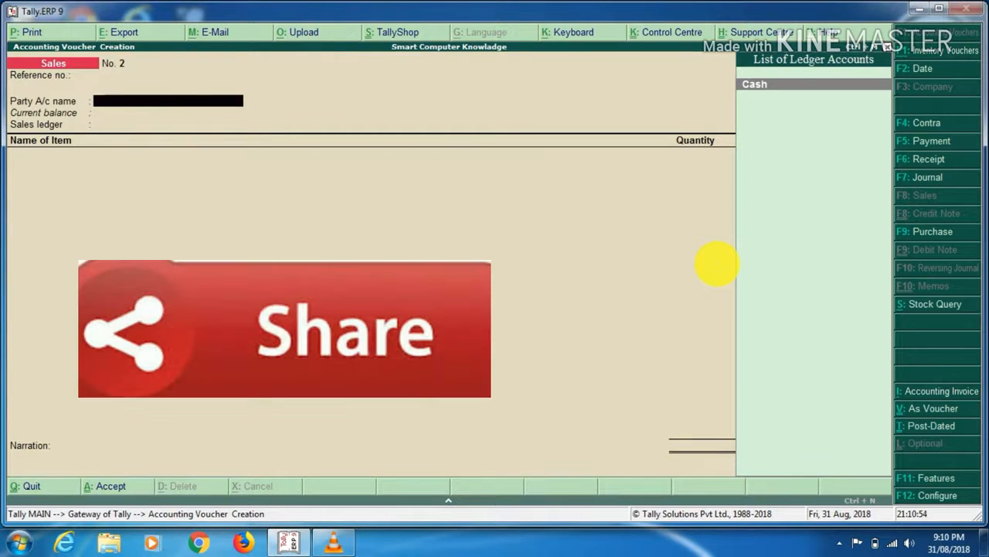
# Create a new party ledger named RAJ AND COMPANRY under the Sundry Debtors group from the new sales voucher
pyautogui.hotkey('alt', 'c')
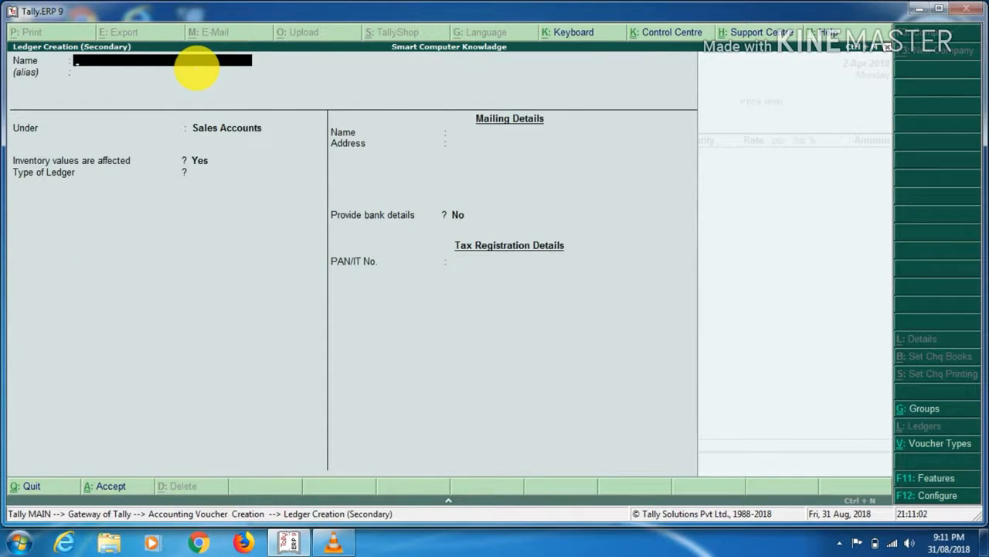
pyautogui.write('RAJ AND COM')
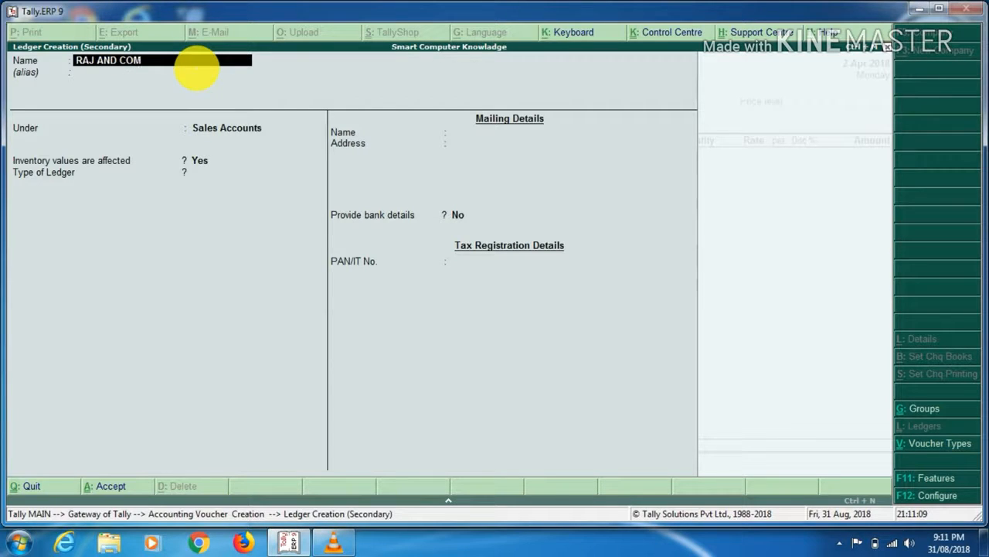
pyautogui.write('PANRY')
pyautogui.press('Return')
pyautogui.press('Return')
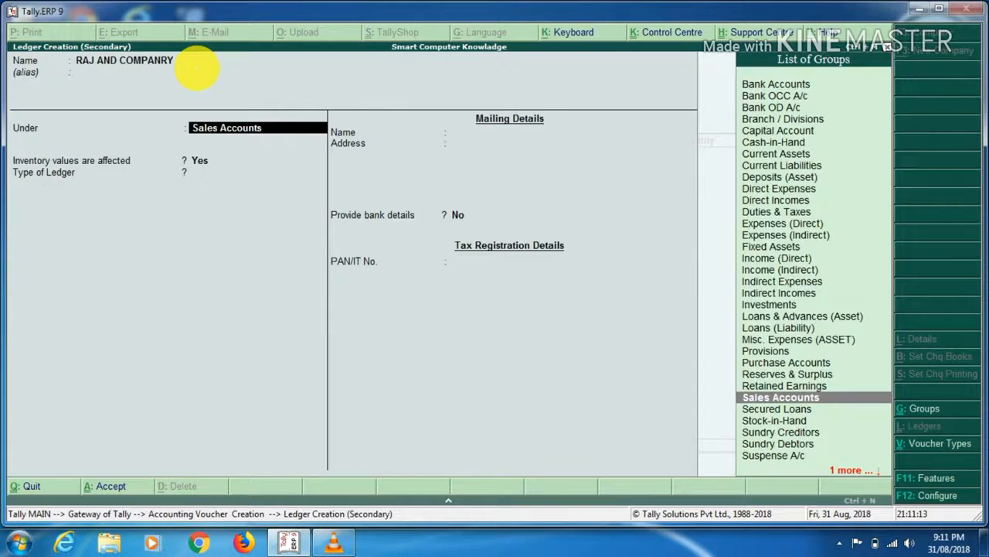
pyautogui.write('SU')
pyautogui.press('Down')
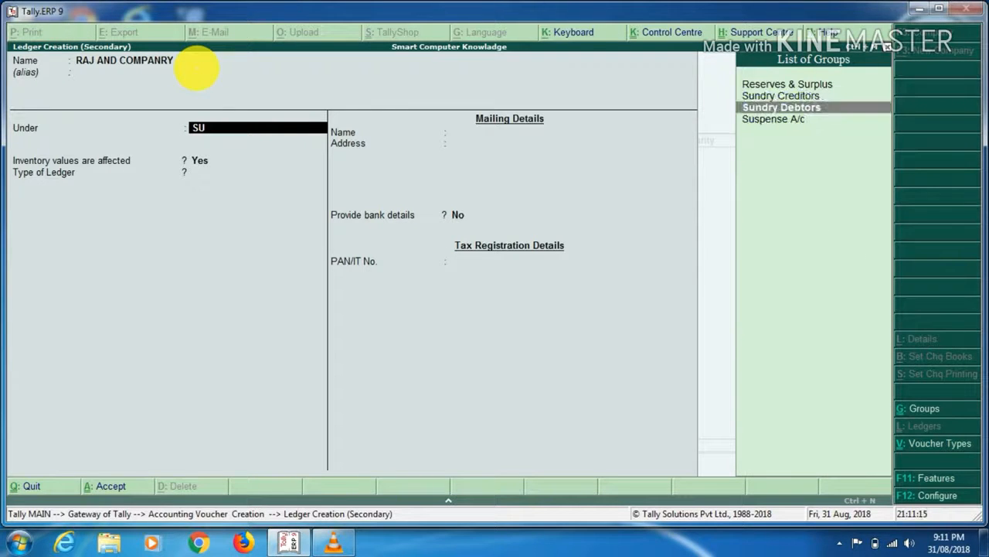
pyautogui.press('Return')
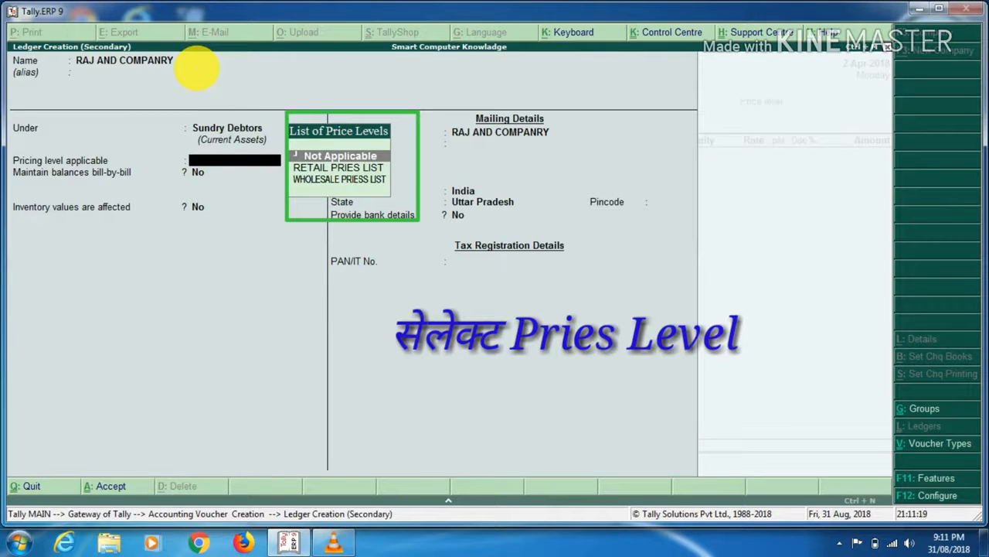
# Assign WHOLESALE PRIESS LIST as the ledger's applicable pricing level and save the ledger with the remaining defaults
pyautogui.press('Down')
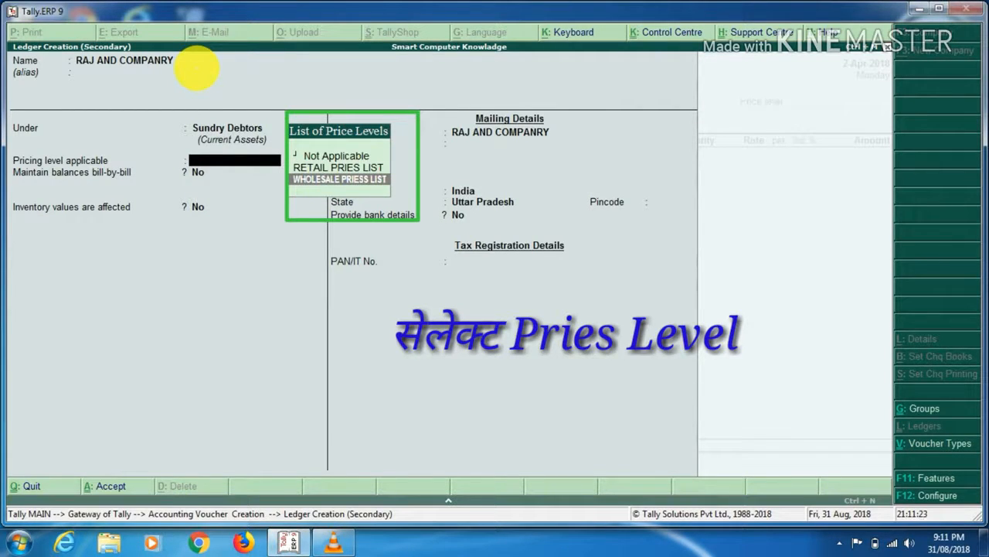
pyautogui.press('Up')
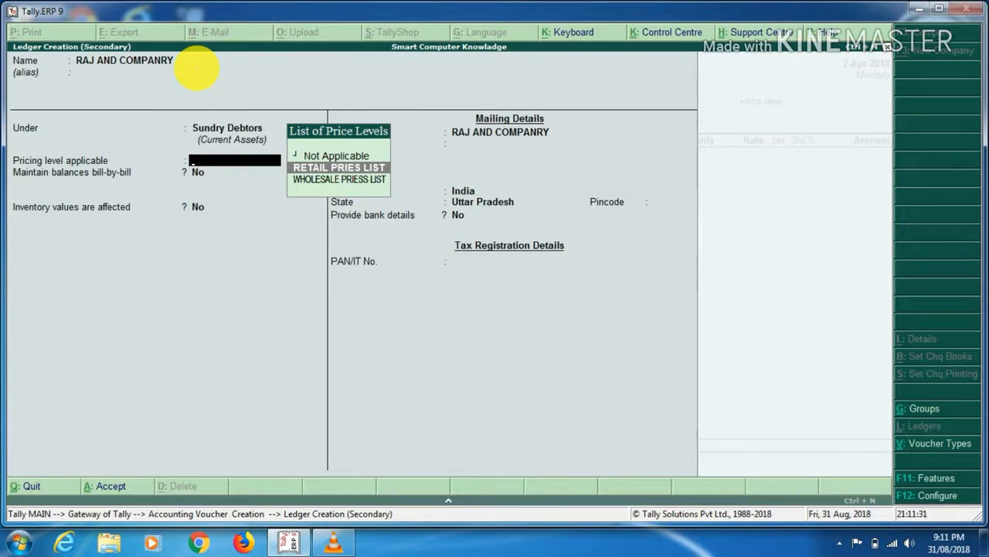
pyautogui.press('Down')
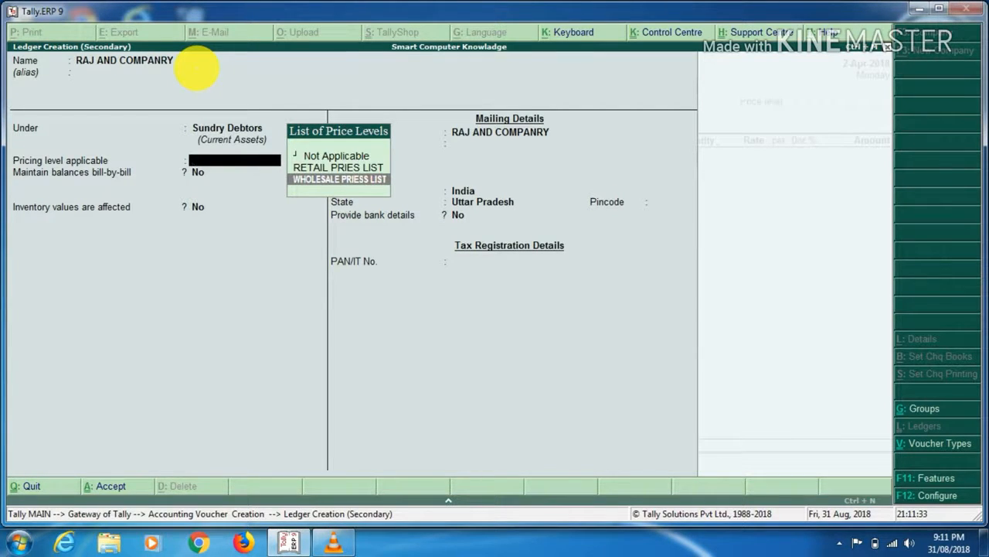
pyautogui.press('Return')
pyautogui.press('Return')
pyautogui.press('Return')
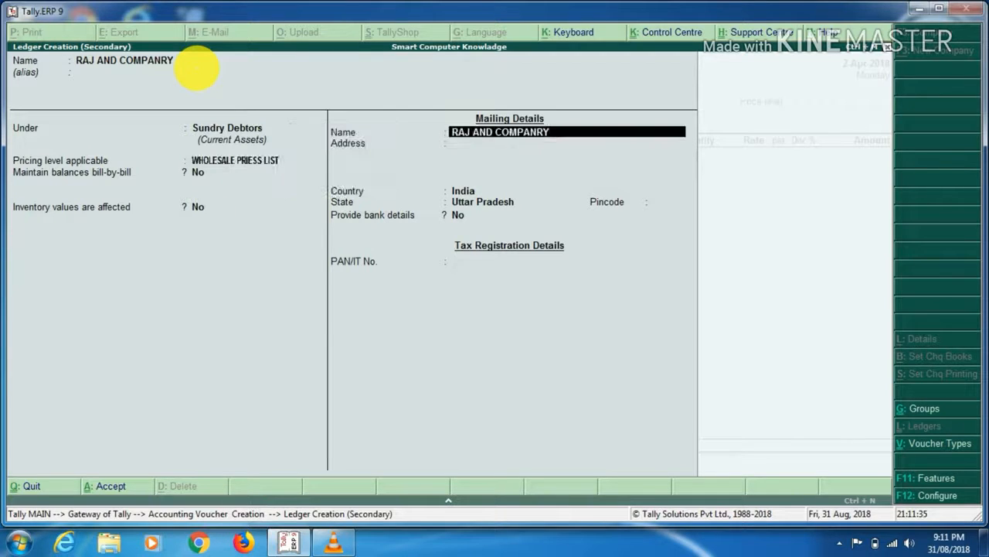
pyautogui.press('Return')
pyautogui.press('Return')
pyautogui.press('Return')
pyautogui.press('Return')
pyautogui.press('Return')
pyautogui.press('Return')
pyautogui.press('Return')
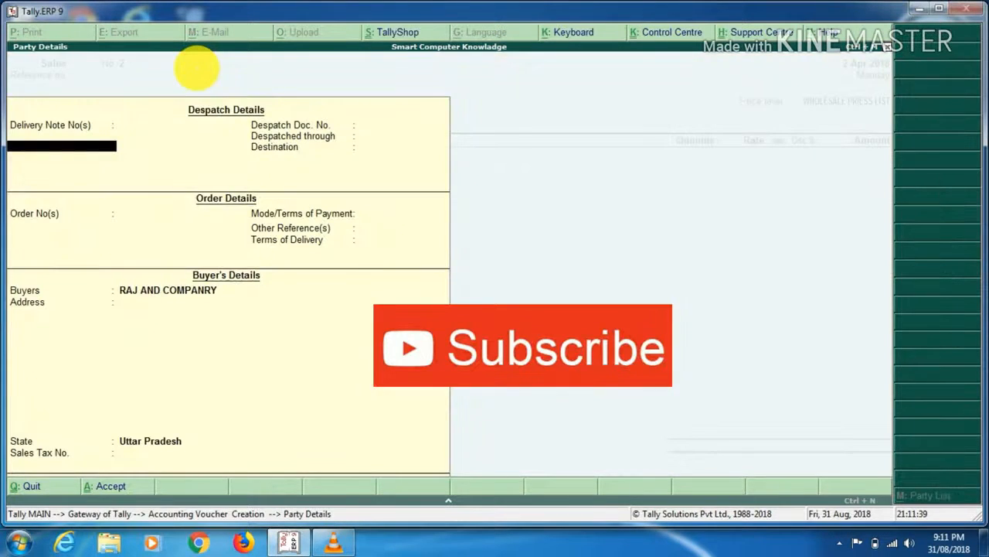
# Accept the default party details, keep Sales A/c as the sales ledger and select the SURYA LED BULBH item
pyautogui.hotkey('ctrl', 'a')
pyautogui.press('Return')
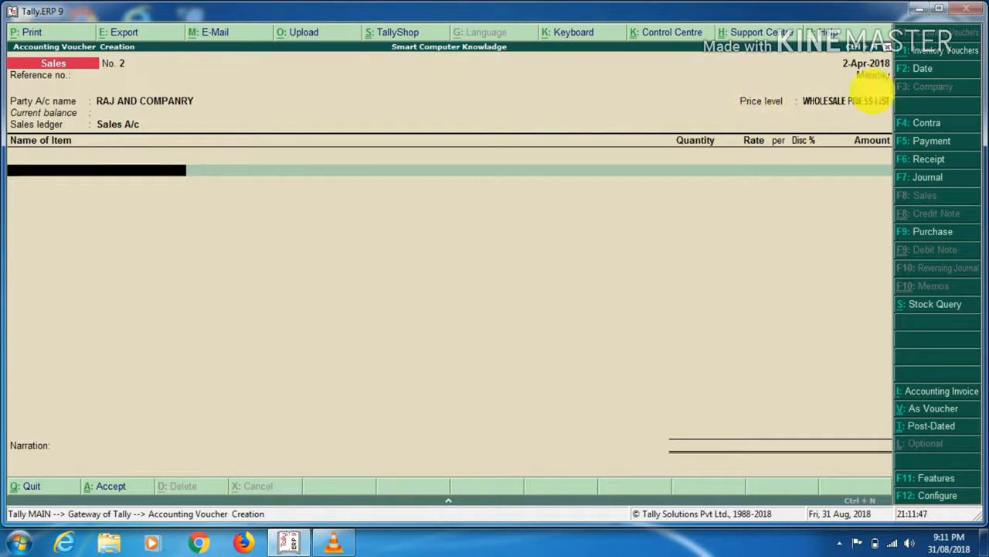
pyautogui.click(121, 161)
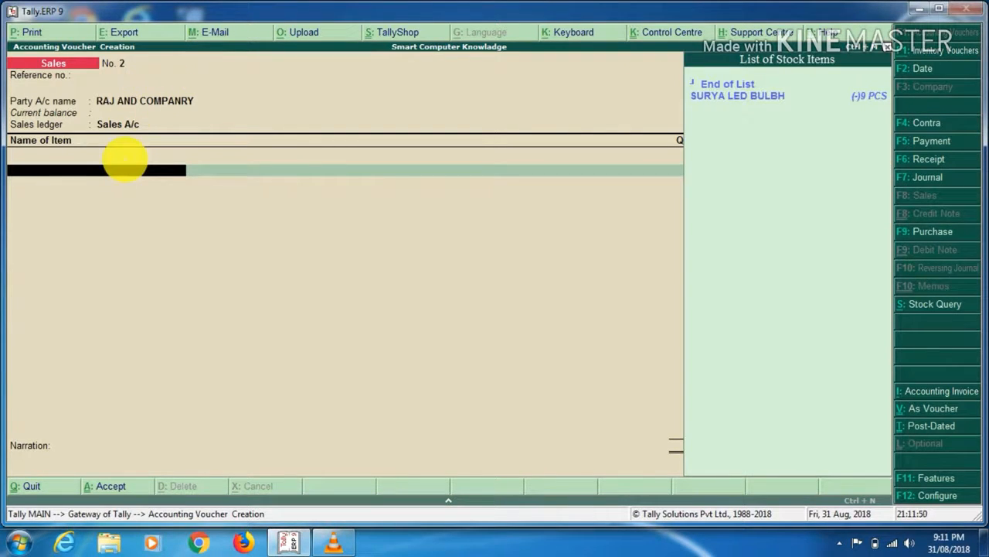
pyautogui.press('Down')
pyautogui.press('Return')
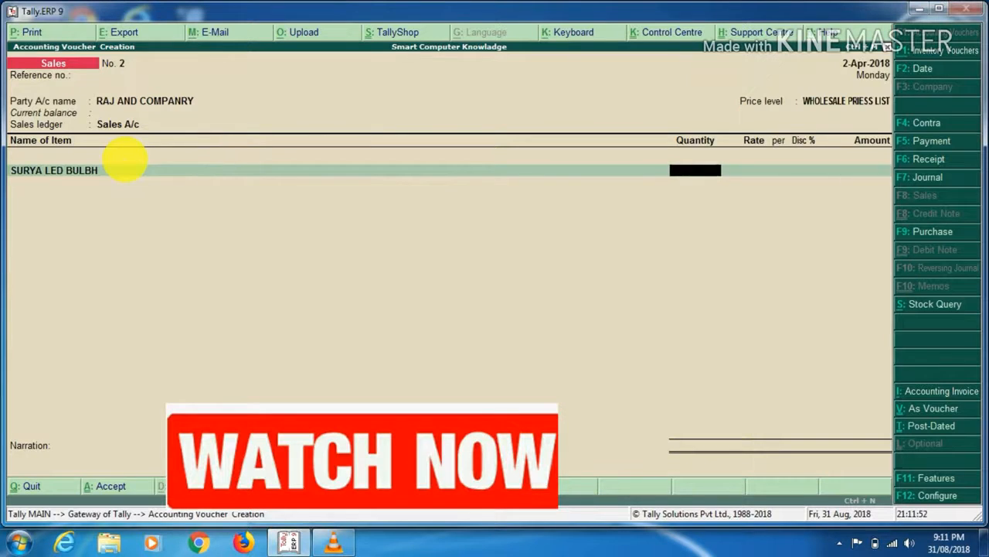
# Set the SURYA LED BULBH quantity to 200 PCS, accepting the price list's rate and discount
pyautogui.write('200')
pyautogui.press('Return')
pyautogui.press('Return')
pyautogui.press('Return')
pyautogui.press('Return')
pyautogui.press('Return')
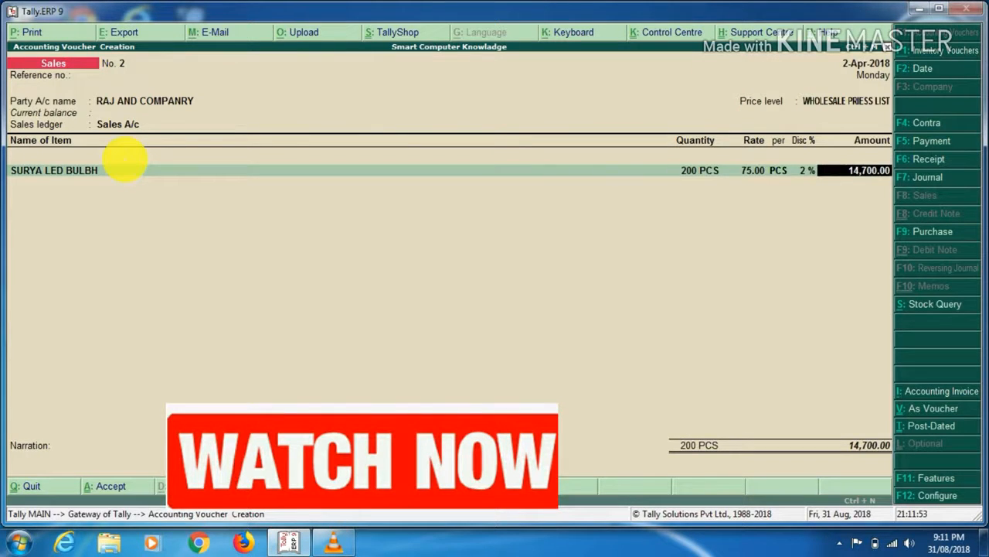
pyautogui.press('Return')
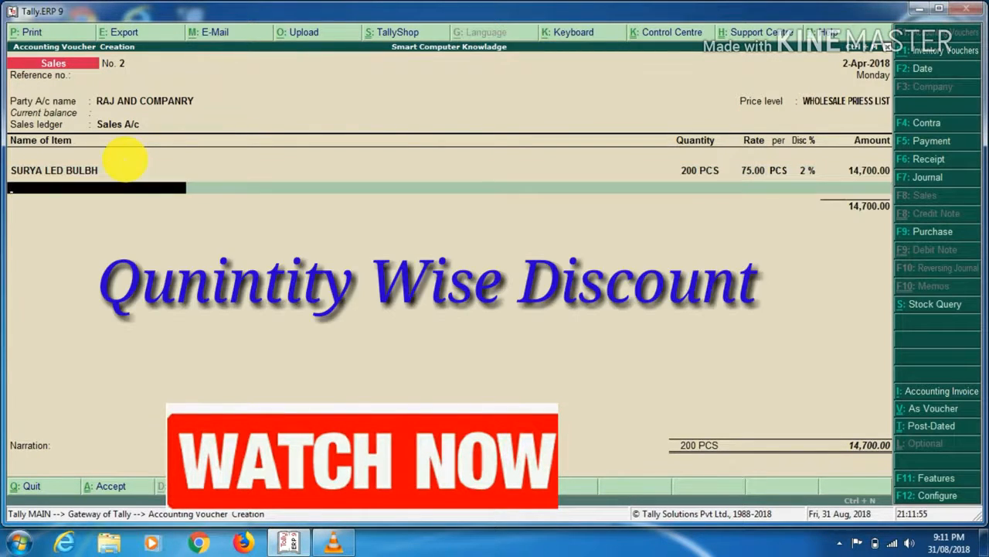
# End the item list and save the RAJ AND COMPANRY sales voucher without a narration
pyautogui.press('Return')
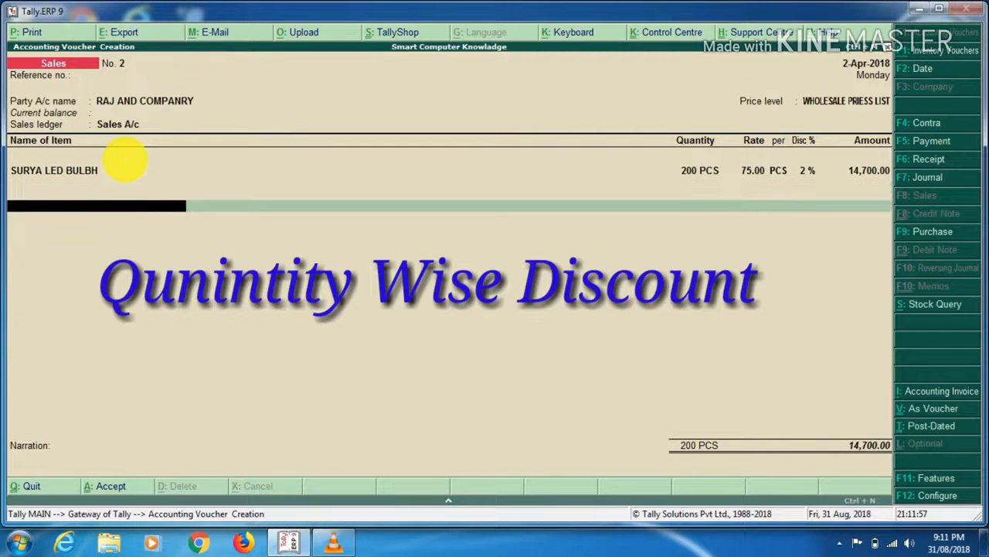
pyautogui.press('Return')
pyautogui.press('Return')
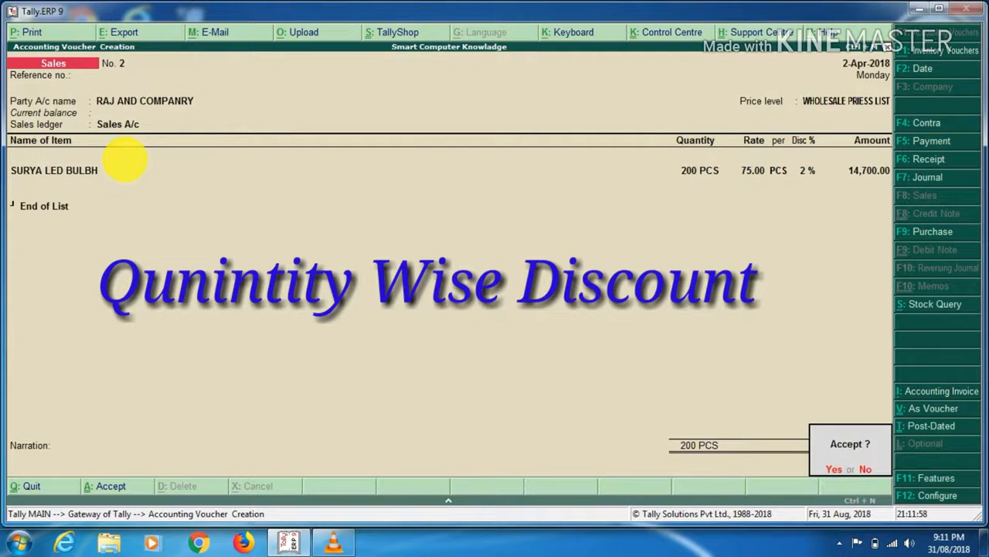
pyautogui.press('Return')
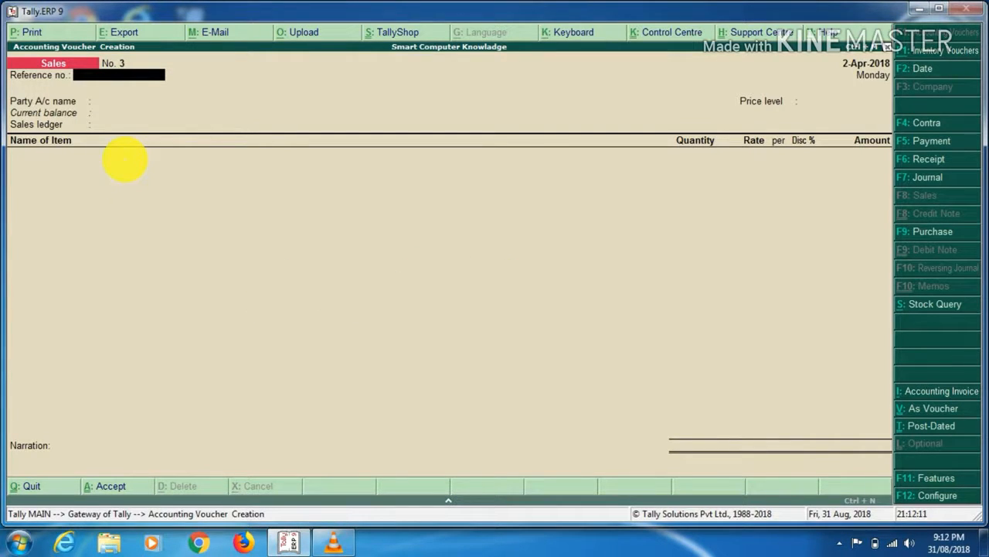
# Leave voucher entry without quitting the program and open the price list in the inventory masters
pyautogui.press('Escape')
pyautogui.press('Escape')
pyautogui.press('Escape')
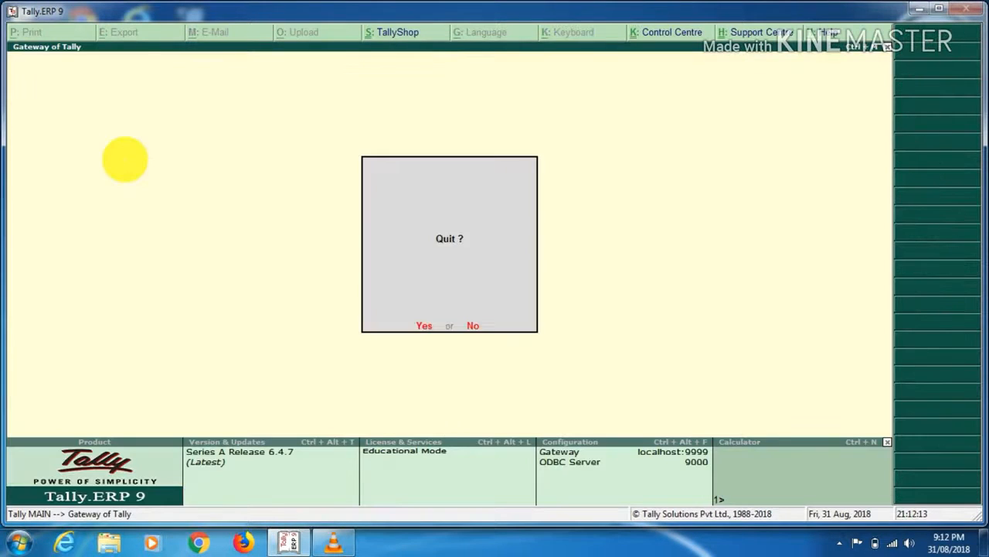
pyautogui.press('n')
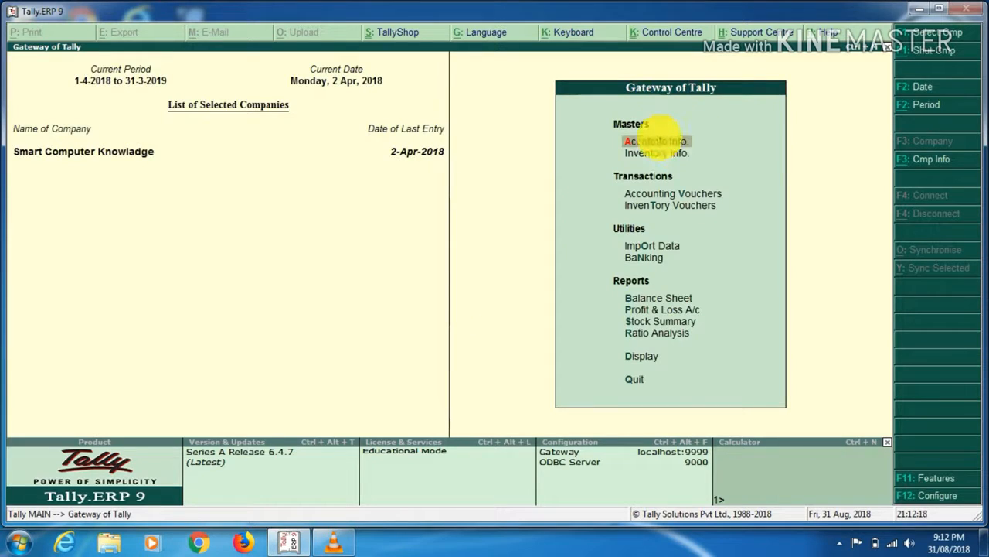
pyautogui.press('Down')
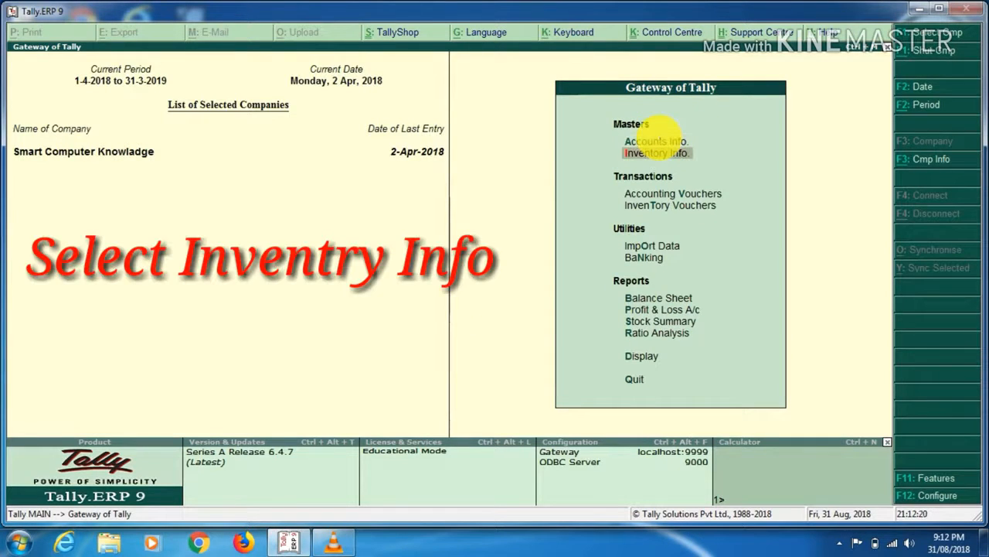
pyautogui.press('Return')
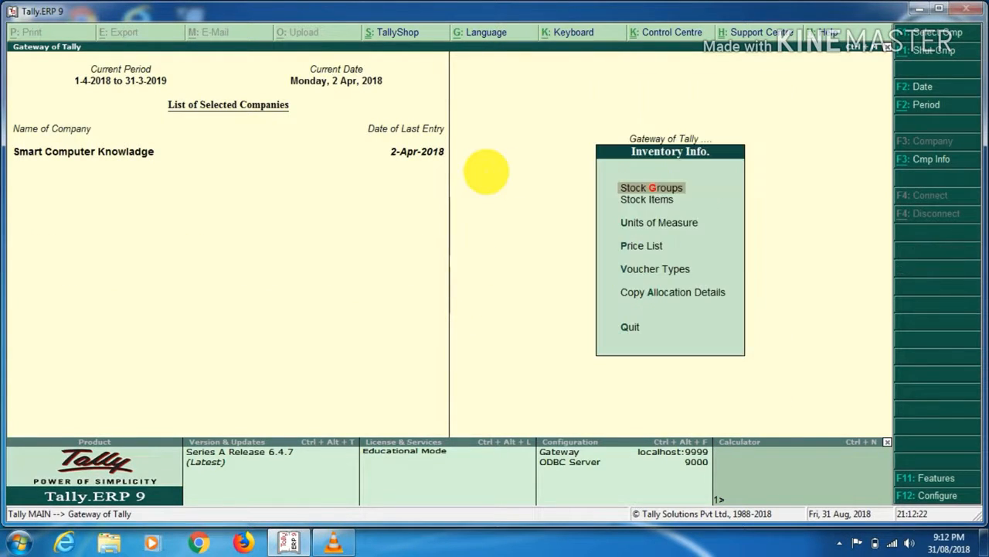
pyautogui.press('Down')
pyautogui.press('Down')
pyautogui.press('Down')
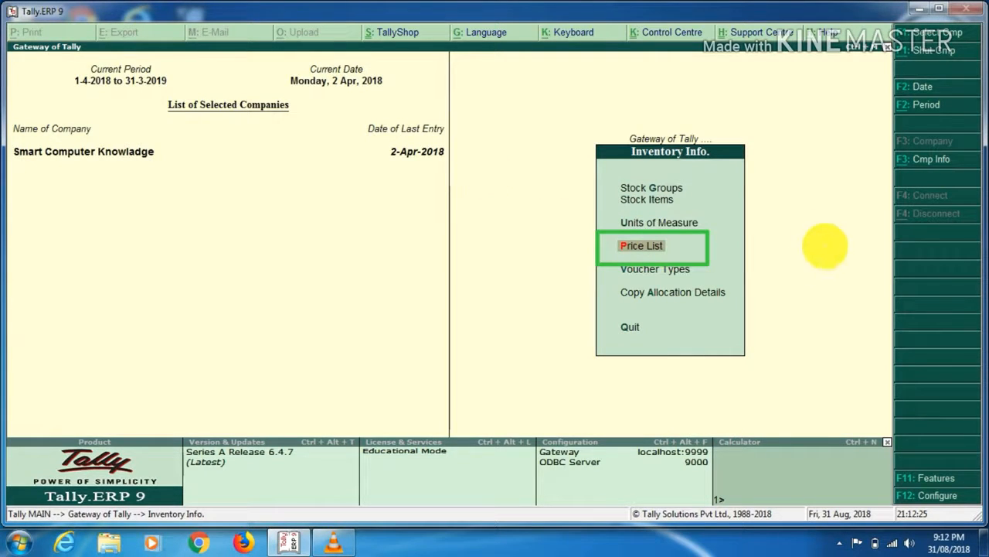
pyautogui.click(649, 246)
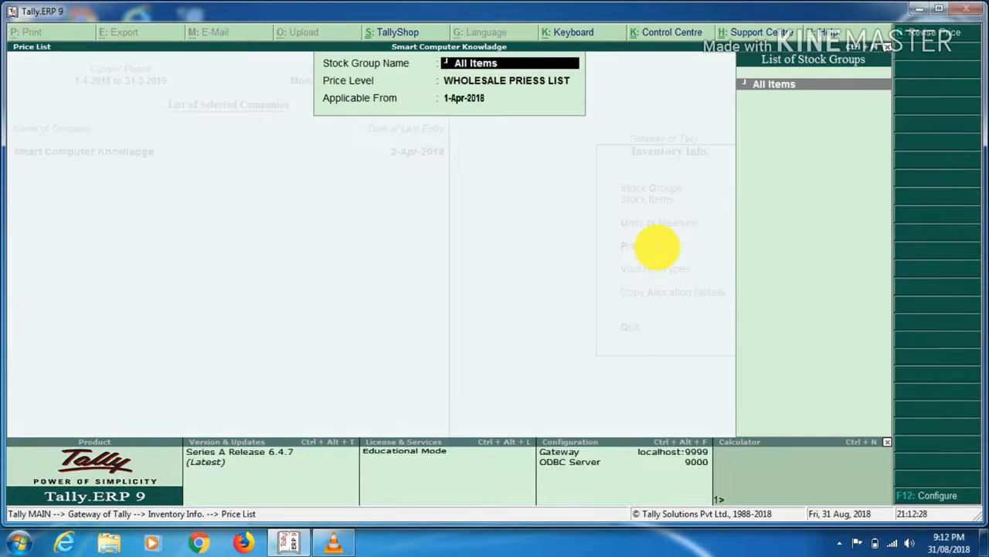
# Open the WHOLESALE PRIESS LIST price level for All Items with 1-Jun-2018 as the applicable date
pyautogui.press('Return')
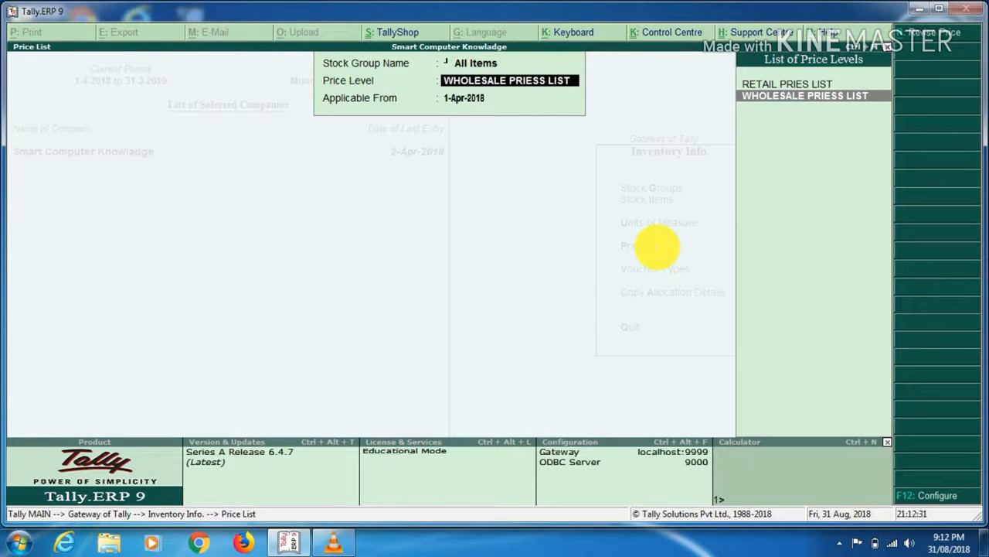
pyautogui.press('Return')
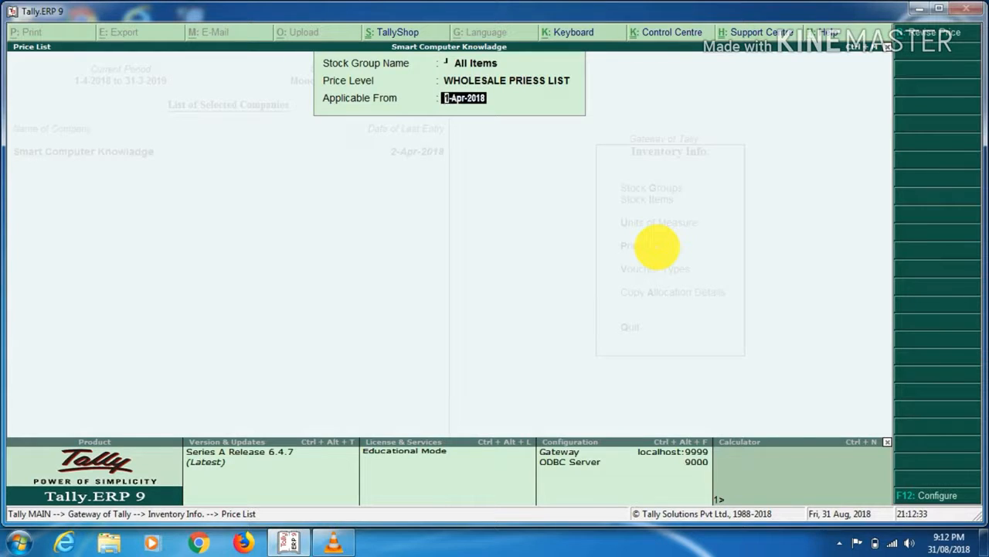
pyautogui.write('1.6')
pyautogui.press('Return')
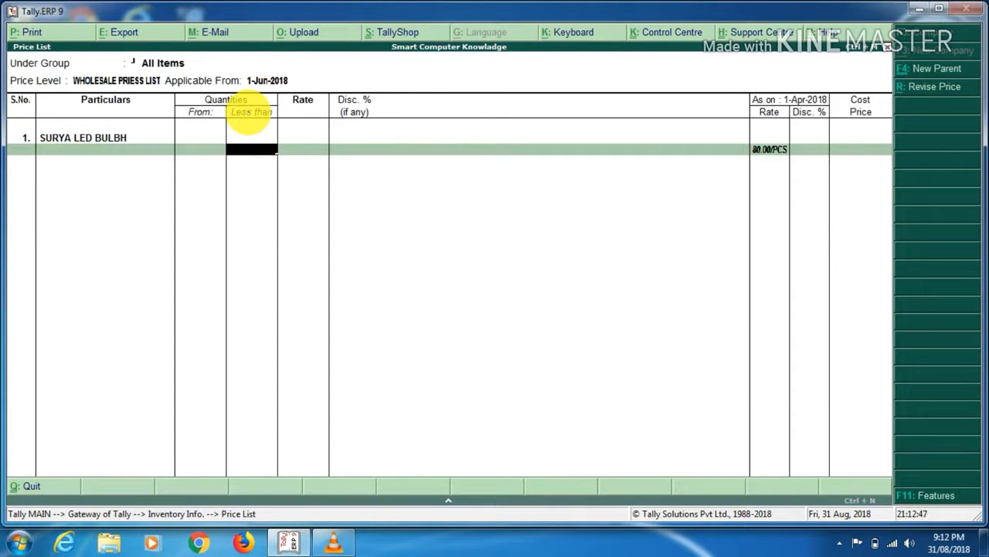
# Define the first SURYA LED BULBH slab as less than 10 PCS at a rate of 100 with no discount
pyautogui.press('Return')
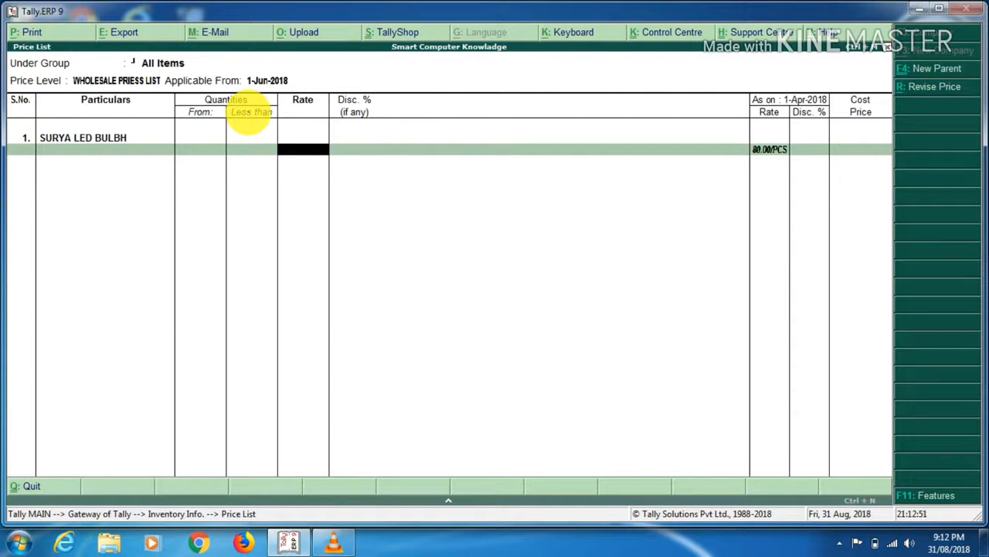
pyautogui.press('BackSpace')
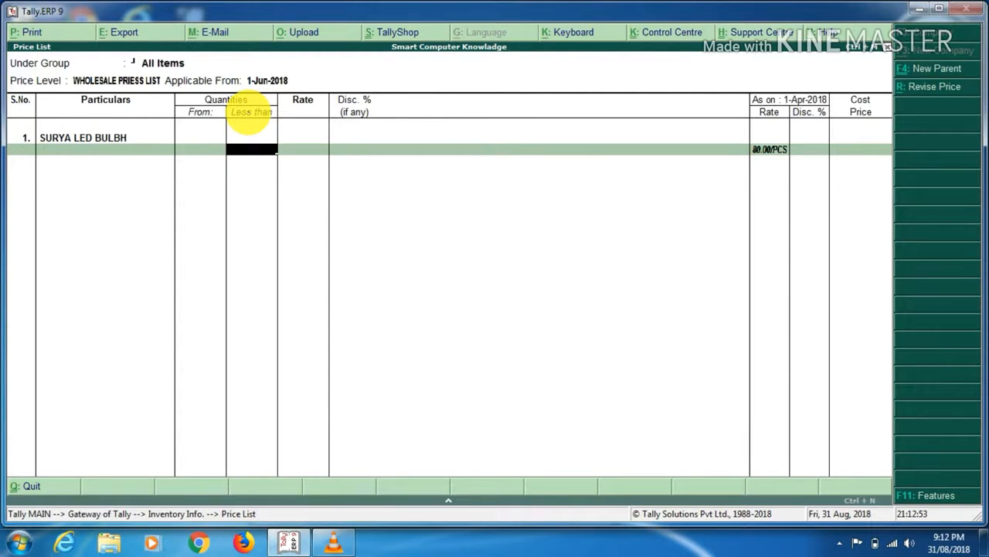
pyautogui.write('10')
pyautogui.press('Return')
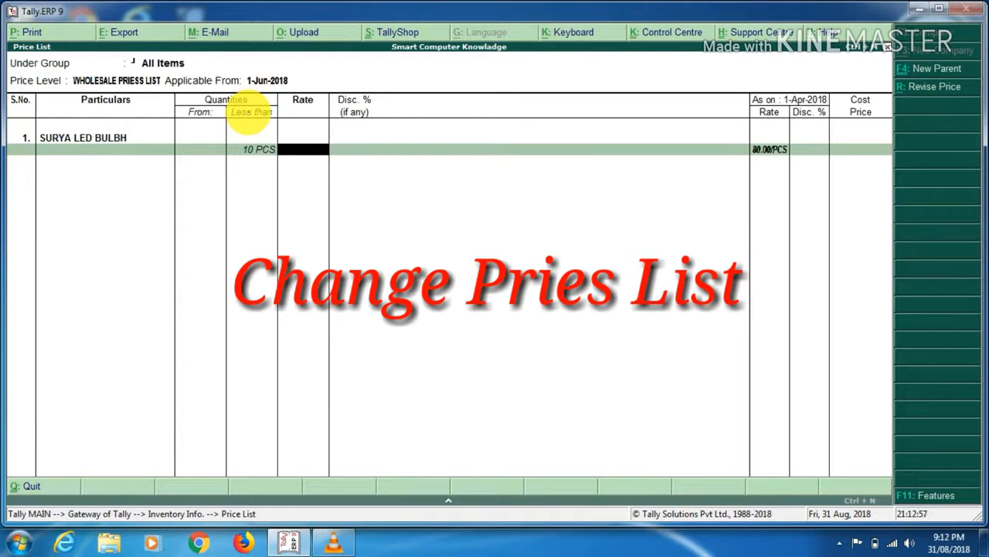
pyautogui.write('100')
pyautogui.press('Return')
pyautogui.press('Return')
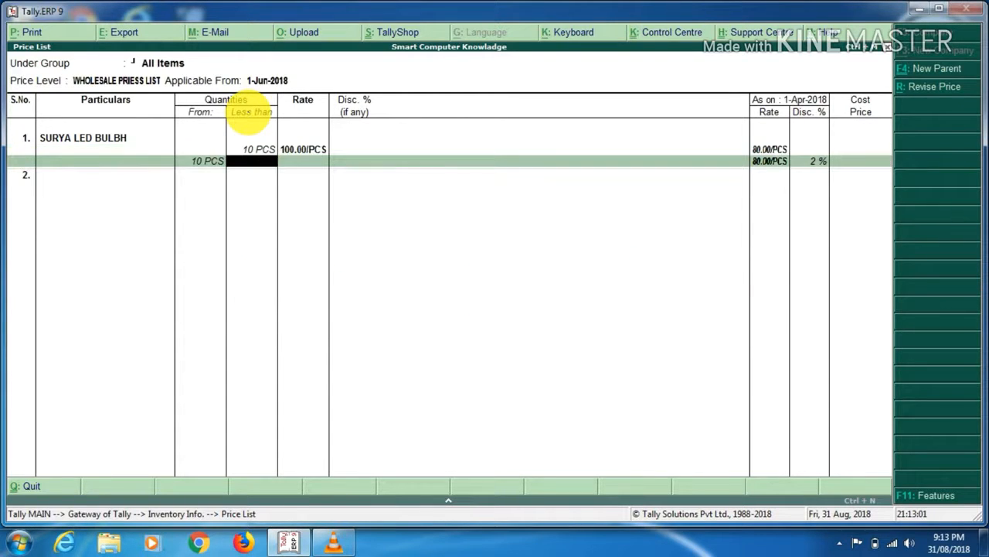
# Define the 10 to 50 PCS slab for SURYA LED BULBH at a rate of 80 with a 2% discount
pyautogui.write('50')
pyautogui.press('Return')
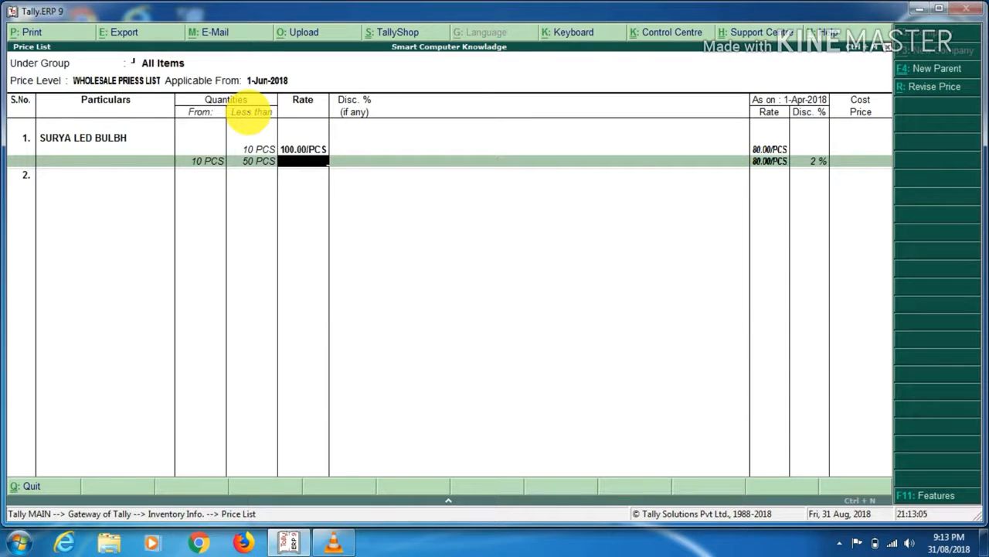
pyautogui.write('80')
pyautogui.press('Return')
pyautogui.write('2')
pyautogui.press('Return')
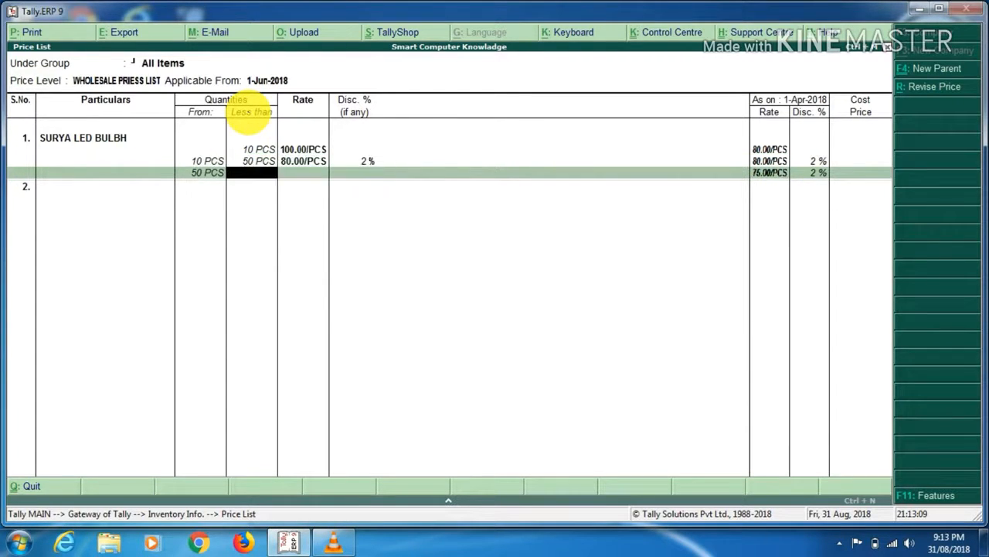
# Define the 50 to 100 PCS slab for SURYA LED BULBH at a rate of 75 with a 2% discount
pyautogui.write('100')
pyautogui.press('Return')
pyautogui.write('75')
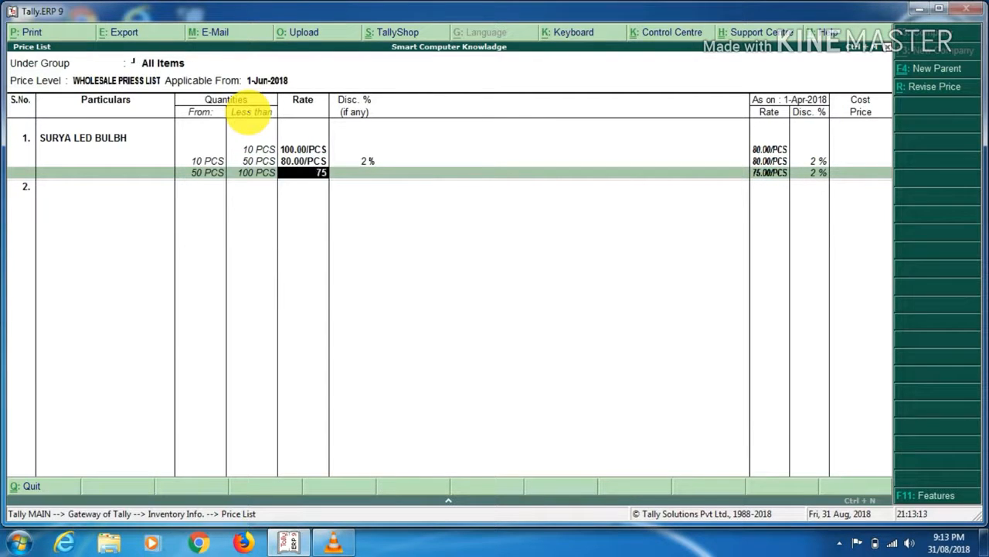
pyautogui.press('Return')
pyautogui.write('2')
pyautogui.press('Return')
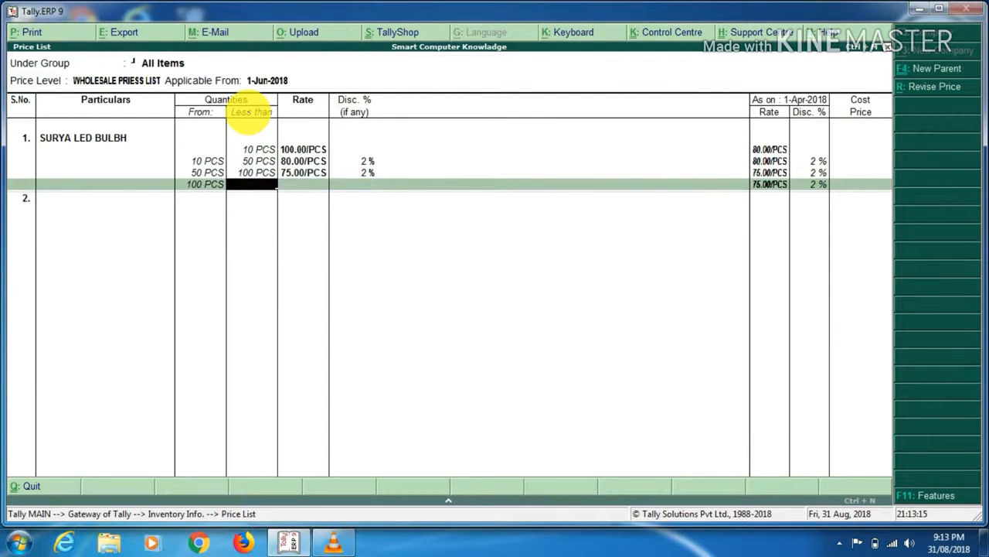
# Leave the slab from 100 PCS upward blank and save the revised WHOLESALE PRIESS LIST
pyautogui.press('Return')
pyautogui.press('Return')
pyautogui.press('Return')
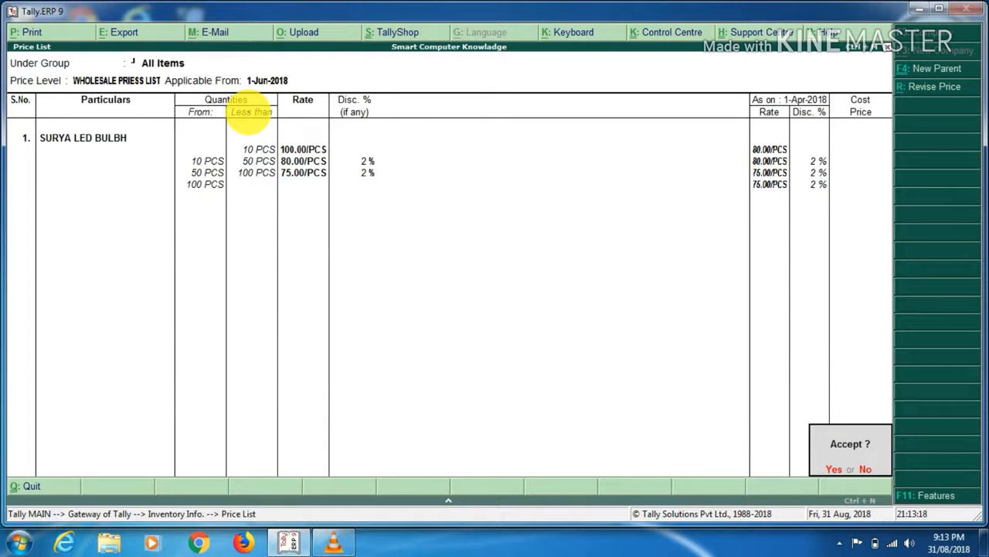
pyautogui.press('Return')
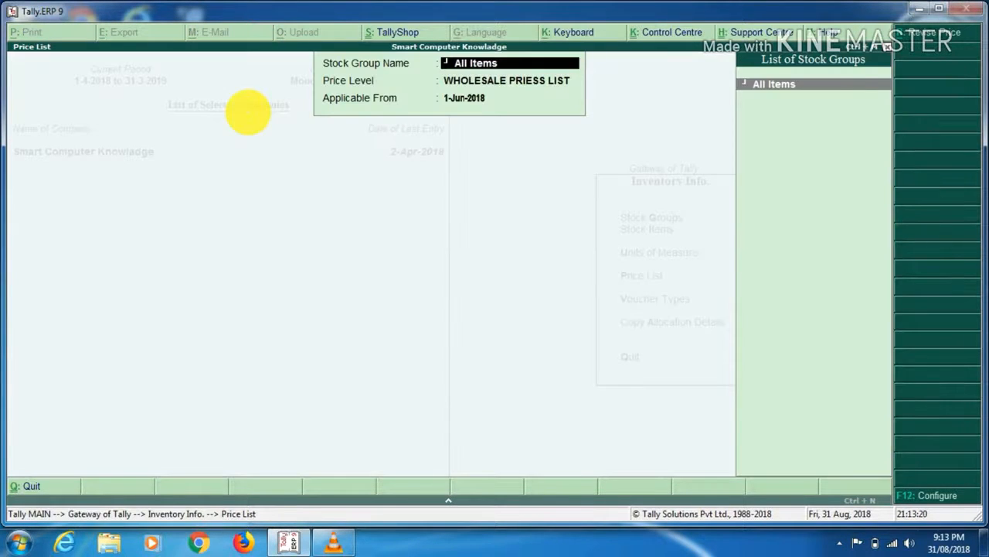
# Open the RETAIL PRIES LIST price level for All Items with 1-Jun-2018 as the applicable date
pyautogui.press('Return')
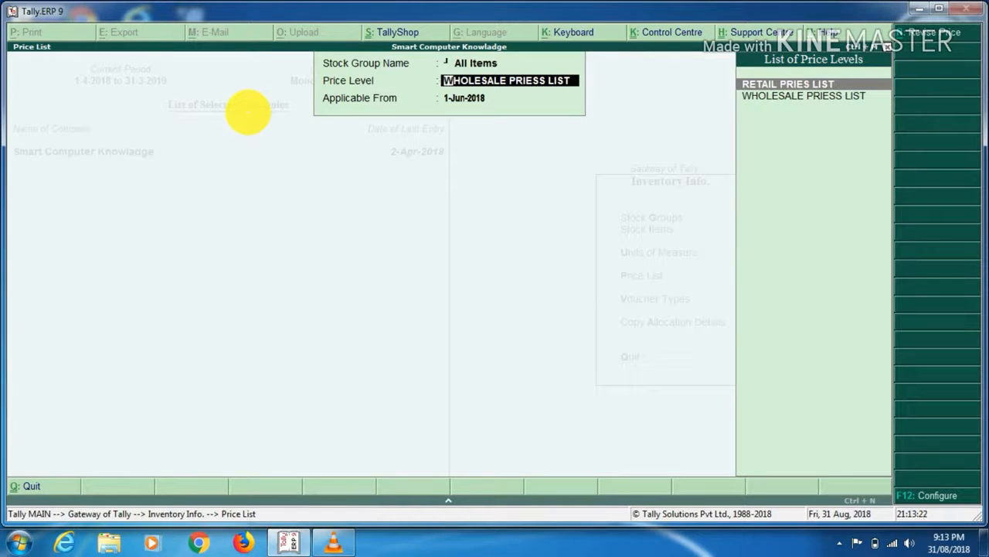
pyautogui.press('Return')
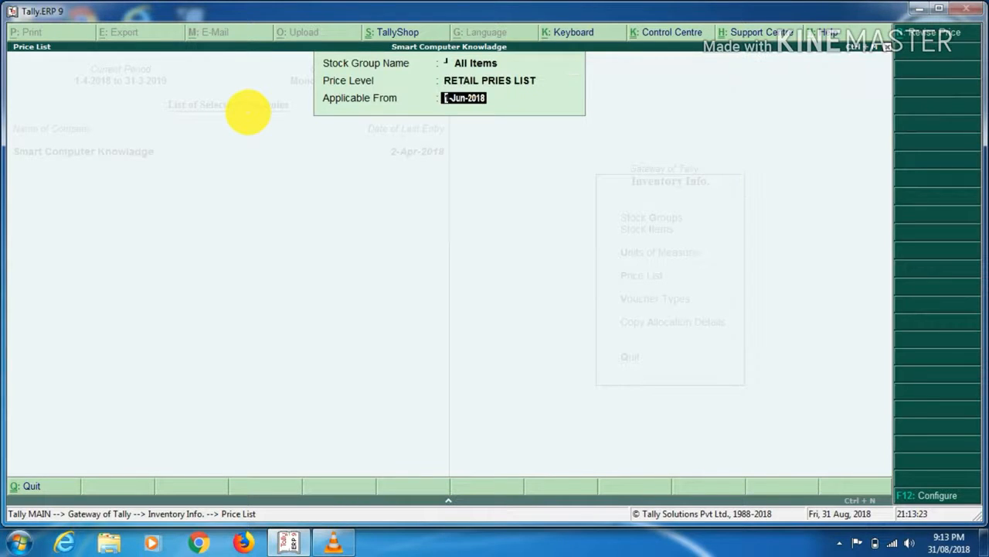
pyautogui.press('Return')
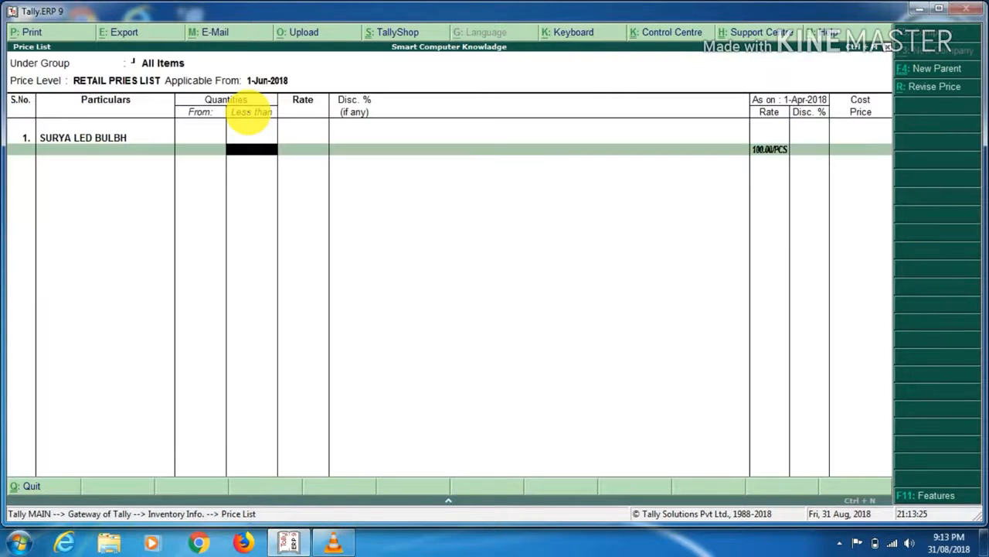
# Set the retail rate of SURYA LED BULBH to 120 without a quantity limit or discount, and save the list
pyautogui.press('Return')
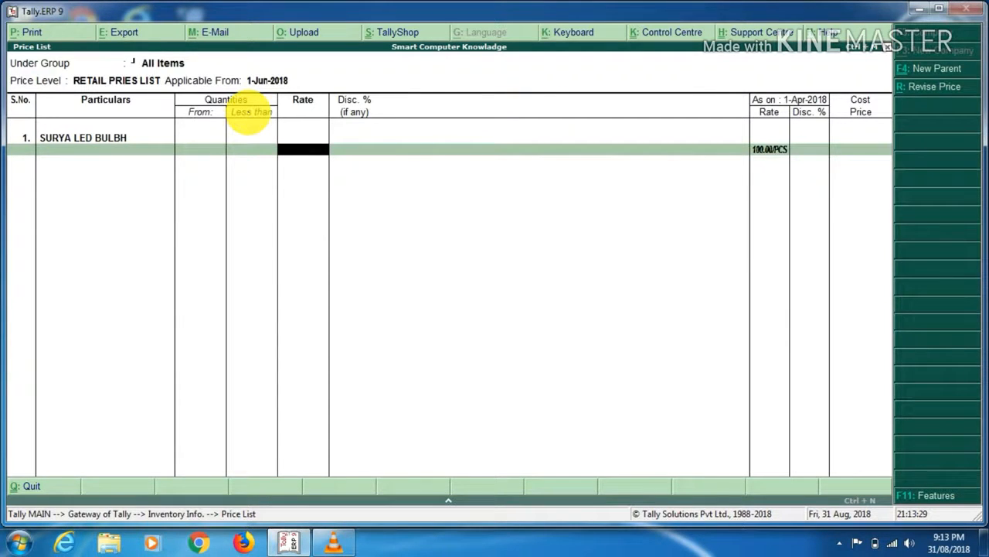
pyautogui.write('120')
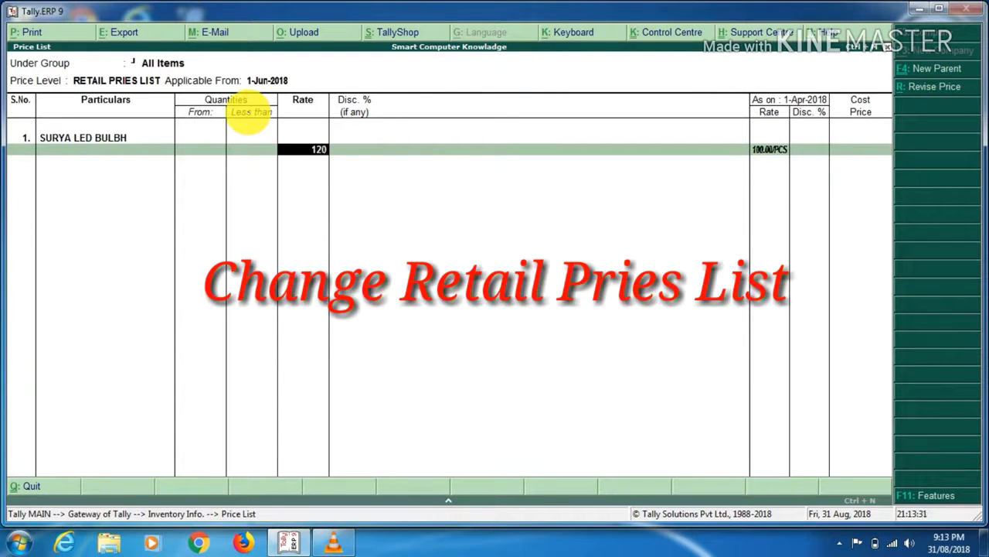
pyautogui.press('Return')
pyautogui.press('Return')
pyautogui.press('Return')
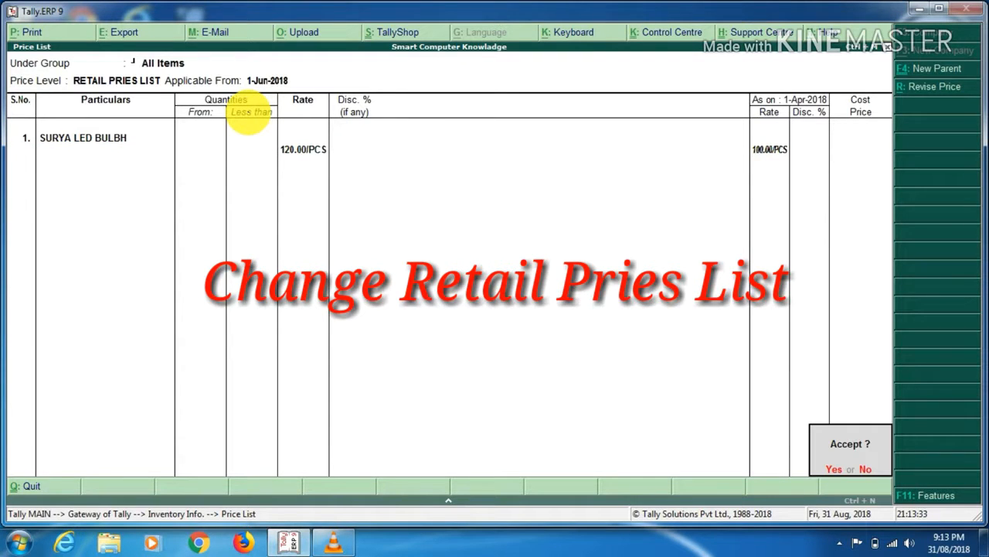
pyautogui.press('Return')
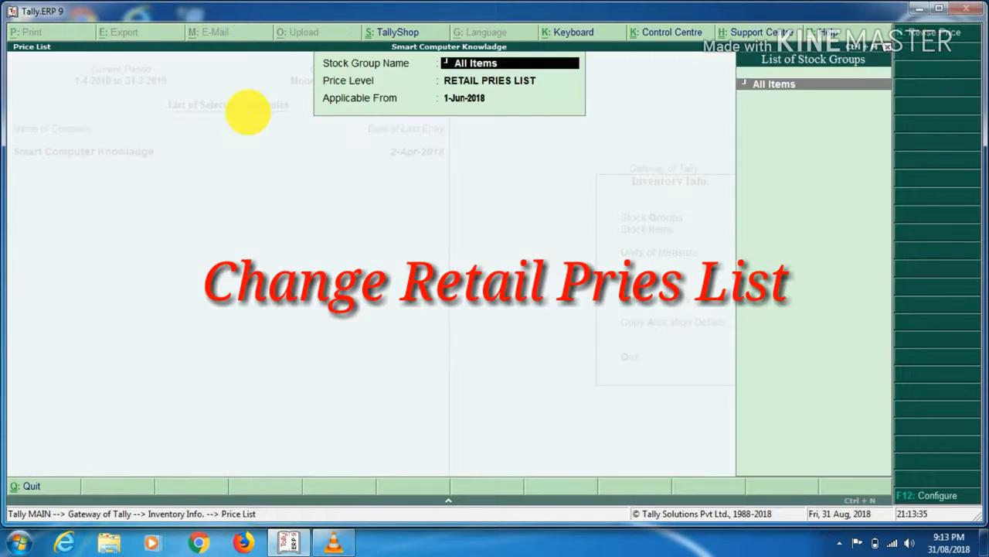
# Leave the inventory masters and start a new sales voucher with the reference number left blank
pyautogui.press('Escape')
pyautogui.press('Escape')
pyautogui.press('Up')
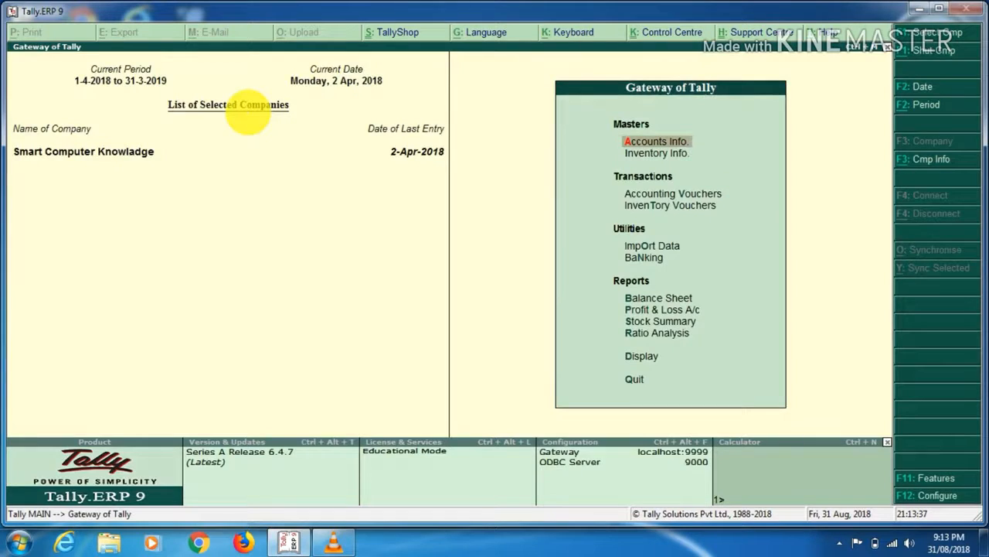
pyautogui.press('v')
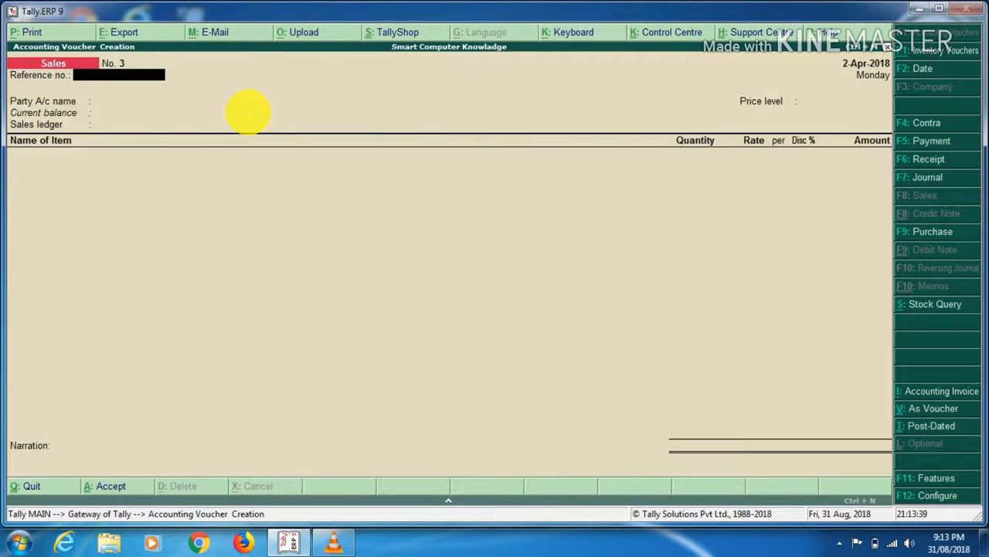
pyautogui.press('Return')
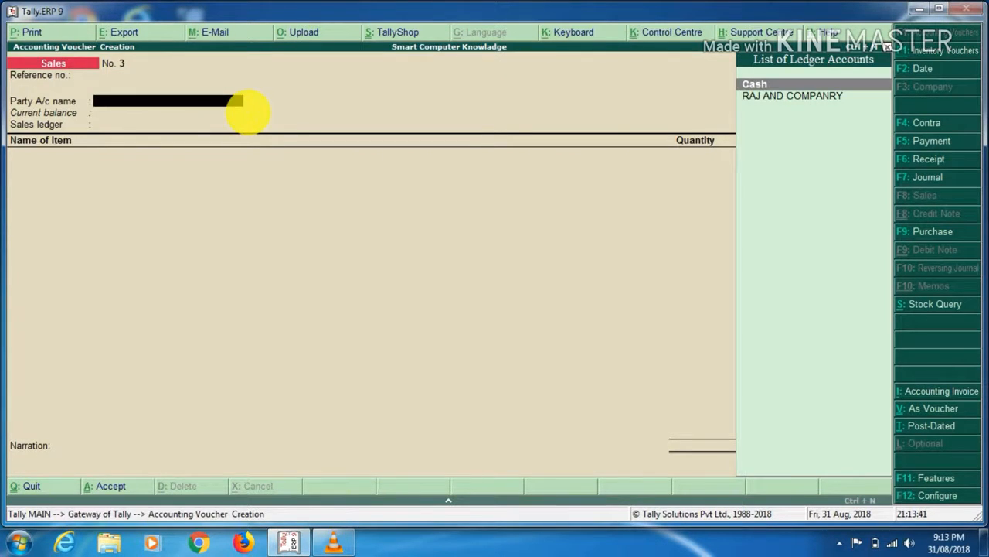
# Choose Cash as the voucher's party account and accept the despatch, order and buyer details unchanged
pyautogui.press('Return')
pyautogui.press('Return')
pyautogui.press('Return')
pyautogui.press('Return')
pyautogui.press('Return')
pyautogui.press('Return')
pyautogui.press('Return')
pyautogui.press('Return')
pyautogui.press('Return')
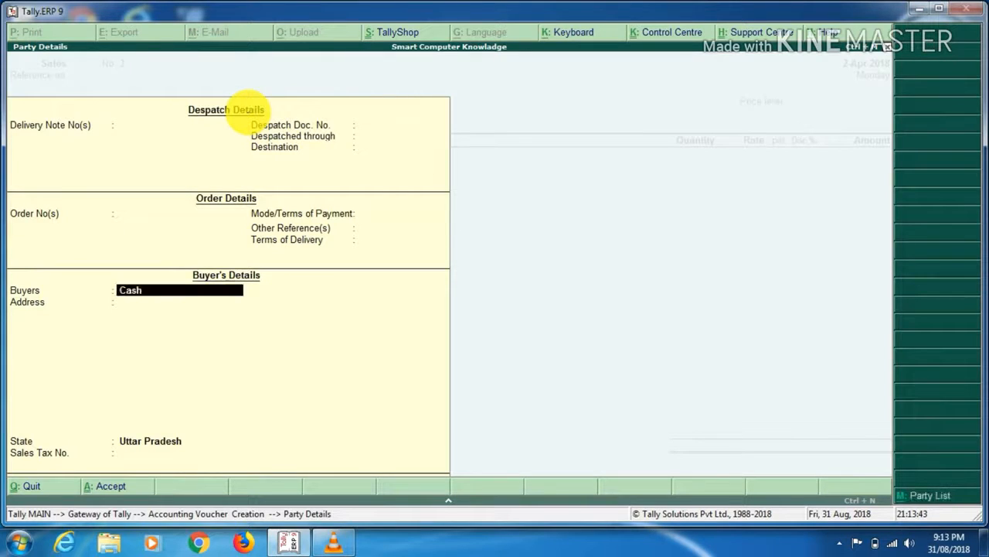
pyautogui.press('Return')
pyautogui.press('Return')
pyautogui.press('Return')
pyautogui.press('Return')
pyautogui.press('Return')
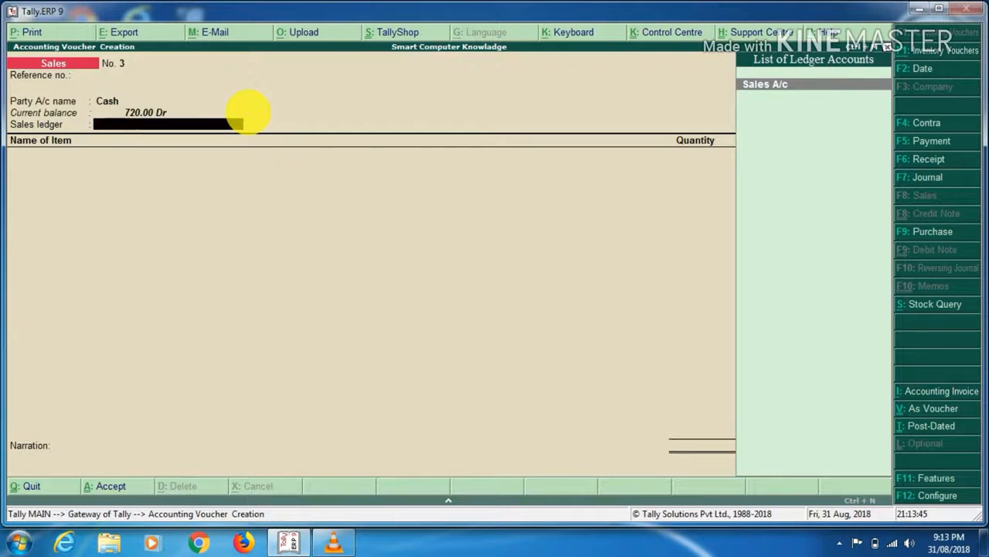
# Set Sales A/c as the sales ledger and RETAIL PRIES LIST as the price level of the voucher
pyautogui.press('Return')
pyautogui.press('BackSpace')
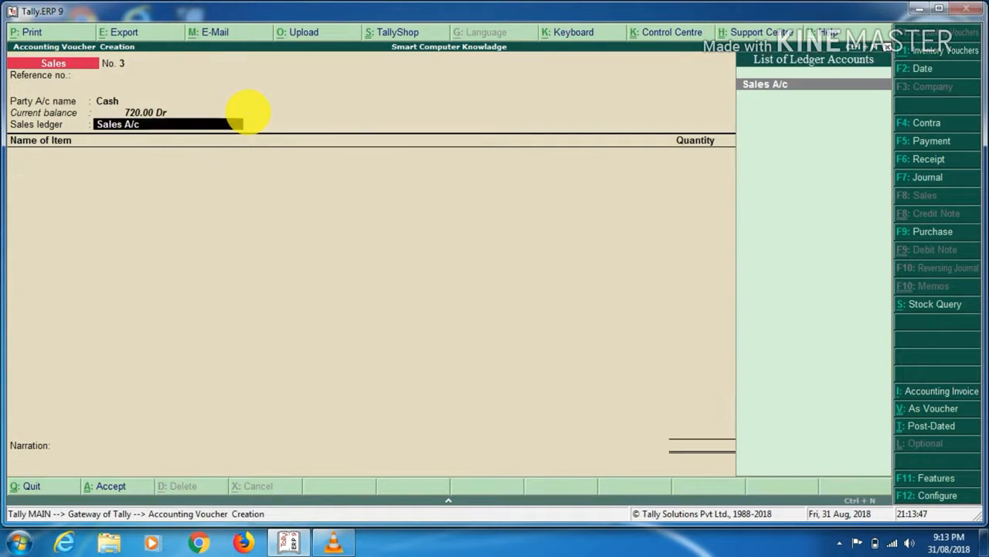
pyautogui.press('Return')
pyautogui.press('BackSpace')
pyautogui.press('Return')
pyautogui.press('Return')
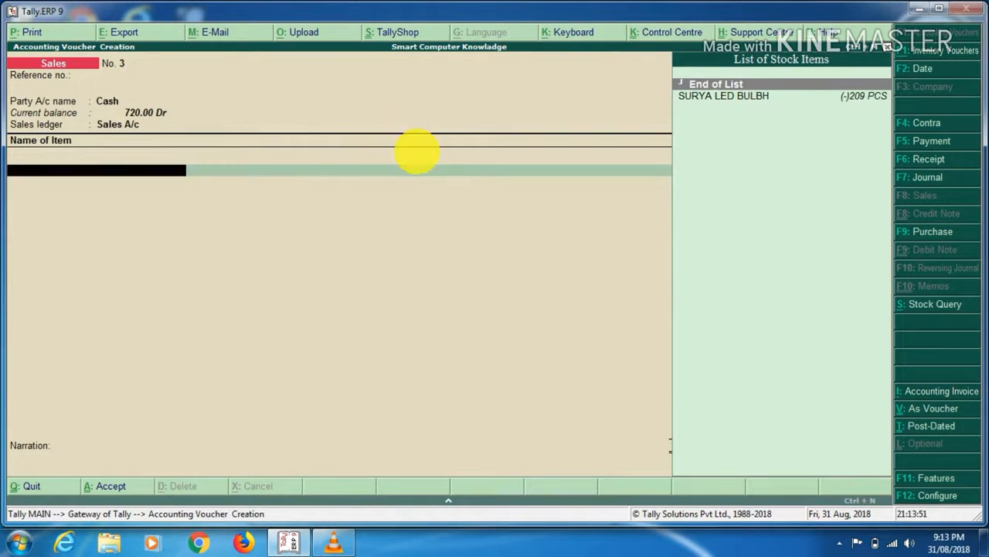
# Add SURYA LED BULBH to the voucher with a quantity of 1 PCS at the listed rate
pyautogui.press('Down')
pyautogui.press('Return')
pyautogui.write('1')
pyautogui.press('Return')
pyautogui.press('Return')
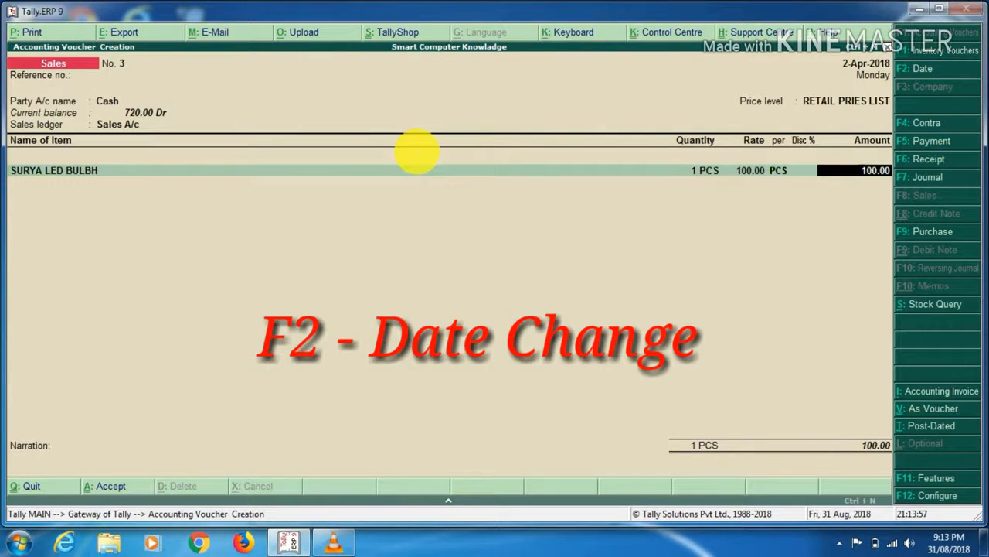
pyautogui.write('1.6')
pyautogui.press('BackSpace')
pyautogui.press('BackSpace')
pyautogui.press('BackSpace')
pyautogui.press('BackSpace')
pyautogui.press('BackSpace')
pyautogui.press('BackSpace')
pyautogui.press('BackSpace')
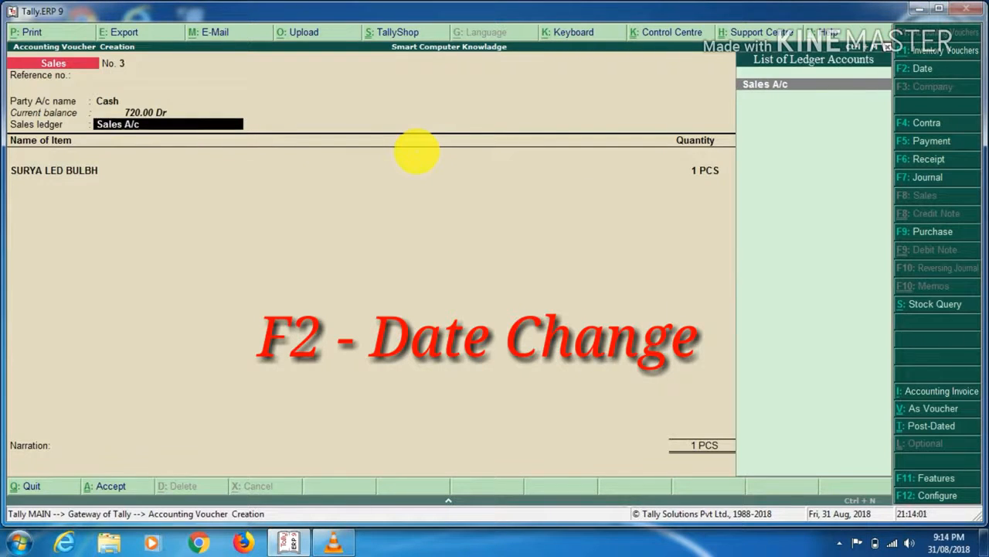
pyautogui.press('Return')
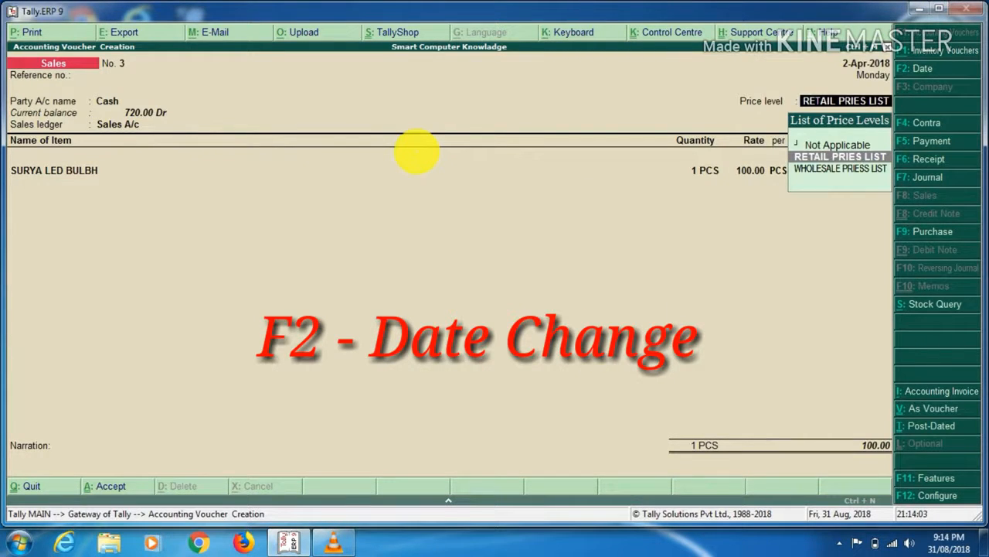
# Change the voucher date to 1-Jun-2018 and go through the SURYA LED BULBH line to its amount
pyautogui.press('F2')
pyautogui.write('1-6')
pyautogui.press('Return')
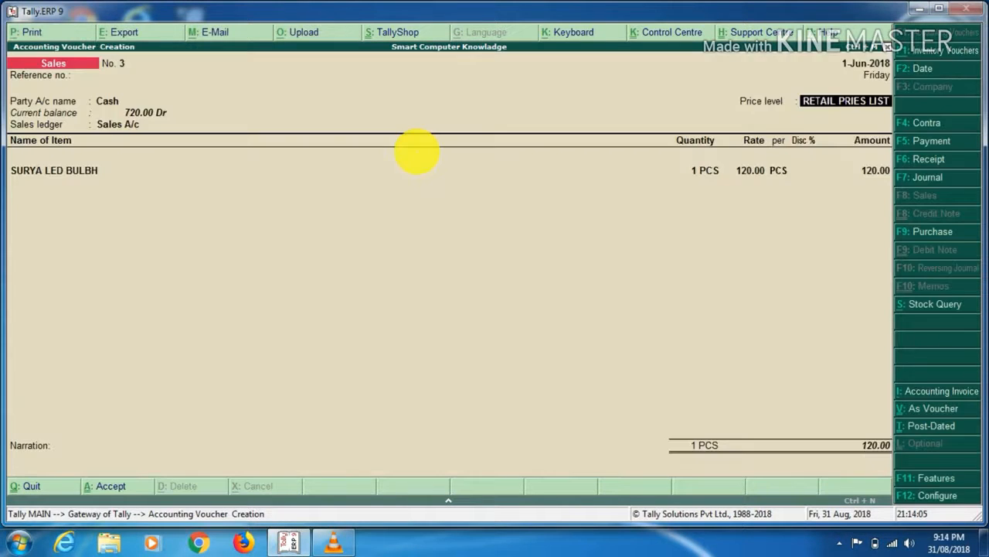
pyautogui.press('Return')
pyautogui.press('Return')
pyautogui.press('Return')
pyautogui.press('Return')
pyautogui.press('Return')
pyautogui.press('Return')
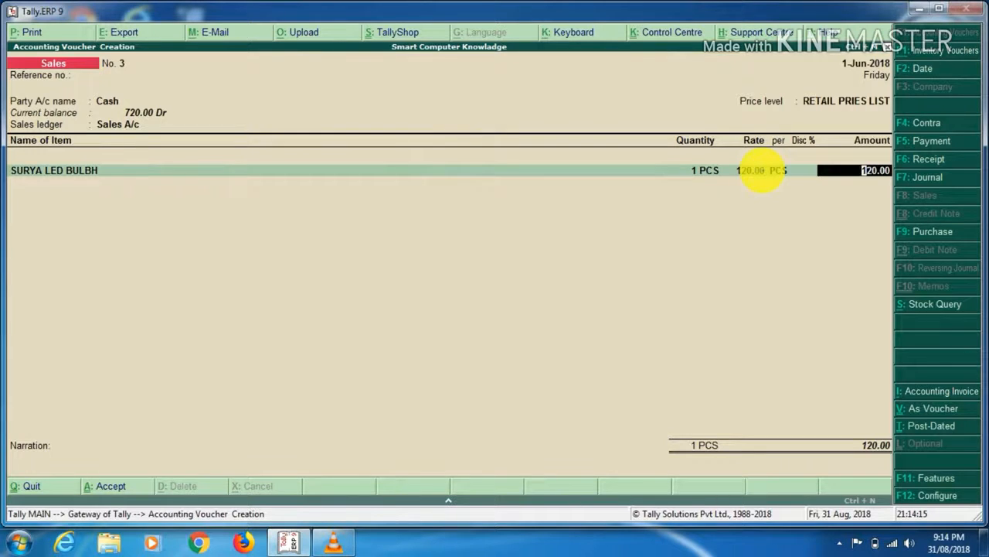
# Change the voucher date to 31-May-2018 to check the retail rate before the revision
pyautogui.press('F2')
pyautogui.write('31.')
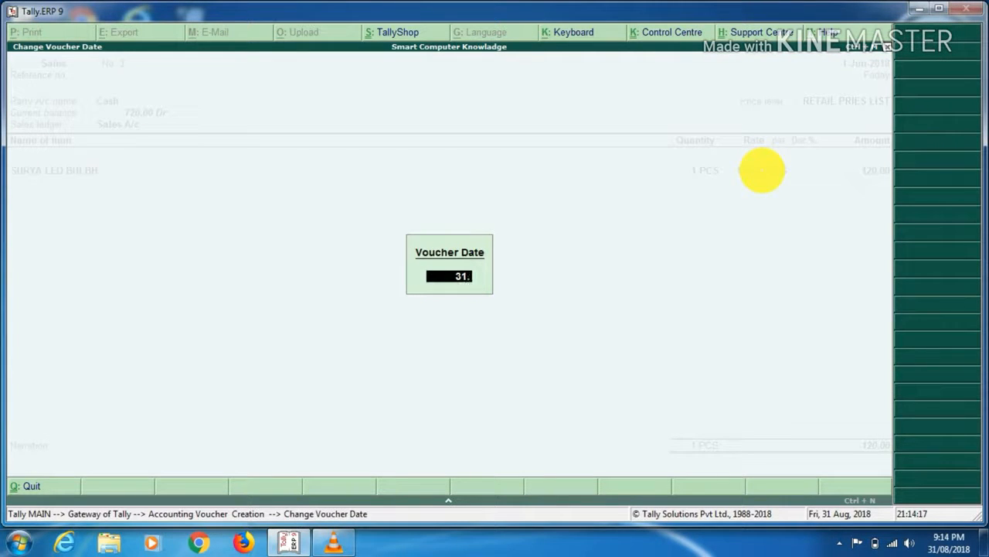
pyautogui.write('5')
pyautogui.press('Return')
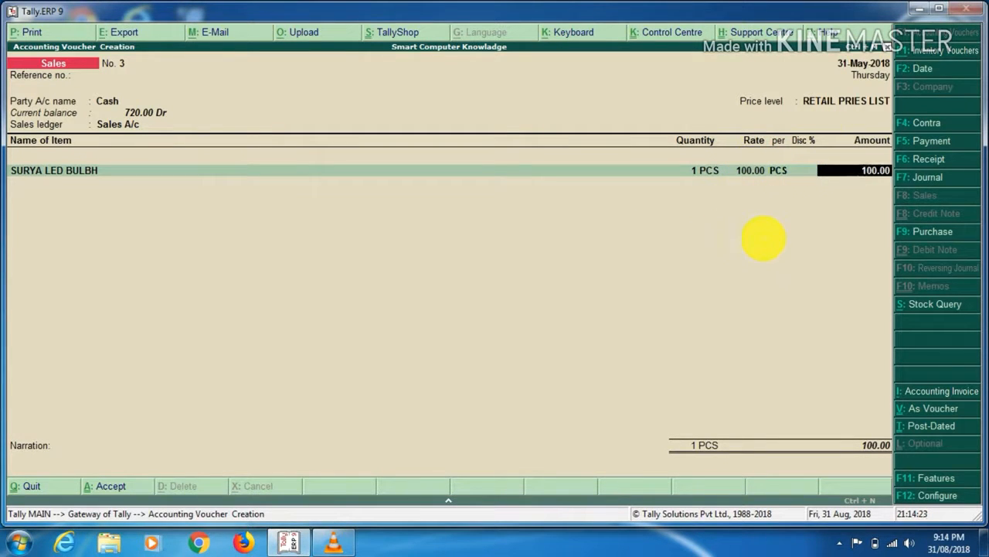
# Change the voucher date to 2-Jun-2018 and accept the SURYA LED BULBH line at the listed retail rate
pyautogui.press('F2')
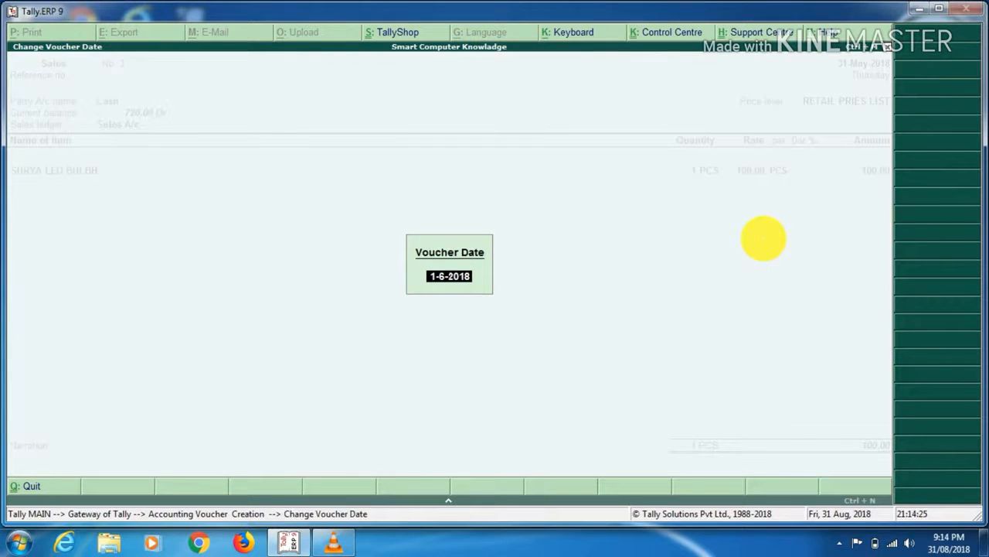
pyautogui.write('2.6')
pyautogui.press('Return')
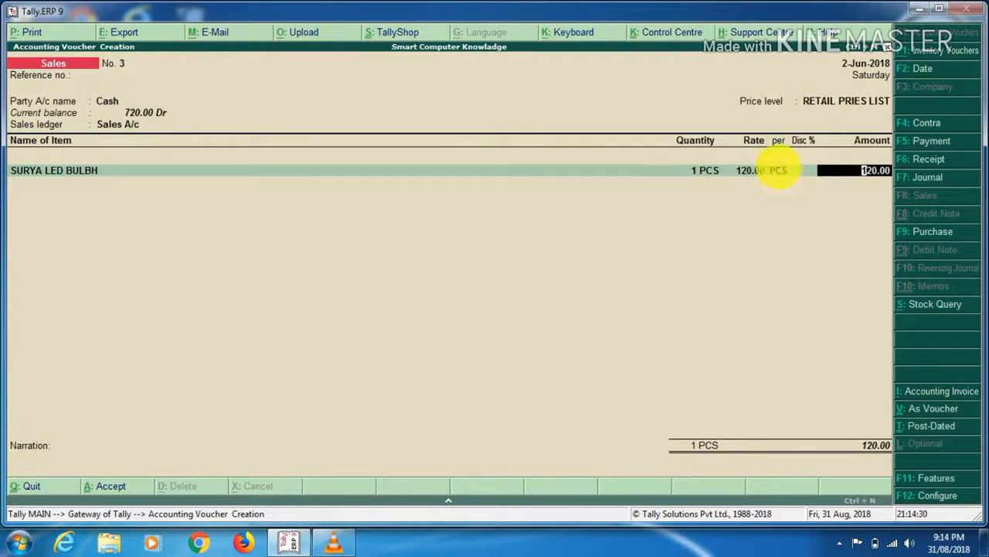
pyautogui.press('Return')
pyautogui.press('Return')
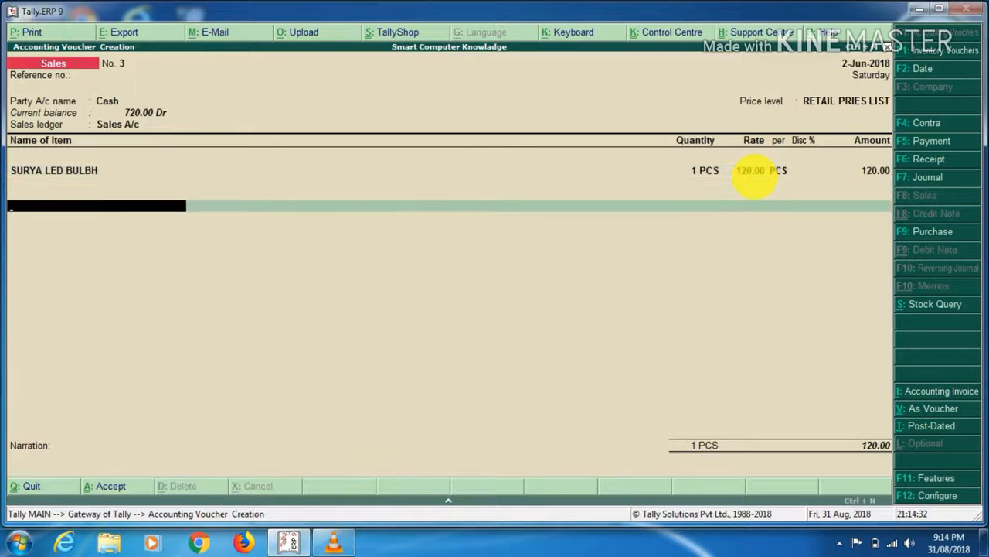
# Change the voucher's party account from Cash to RAJ AND COMPANRY and accept its party details unchanged
pyautogui.press('BackSpace')
pyautogui.press('BackSpace')
pyautogui.press('BackSpace')
pyautogui.press('BackSpace')
pyautogui.press('BackSpace')
pyautogui.press('Return')
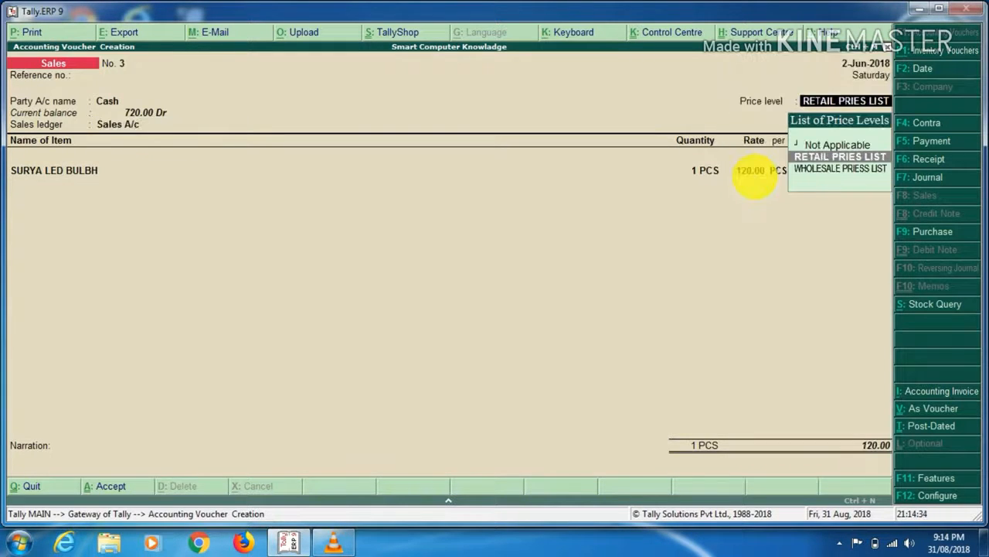
pyautogui.press('Down')
pyautogui.press('BackSpace')
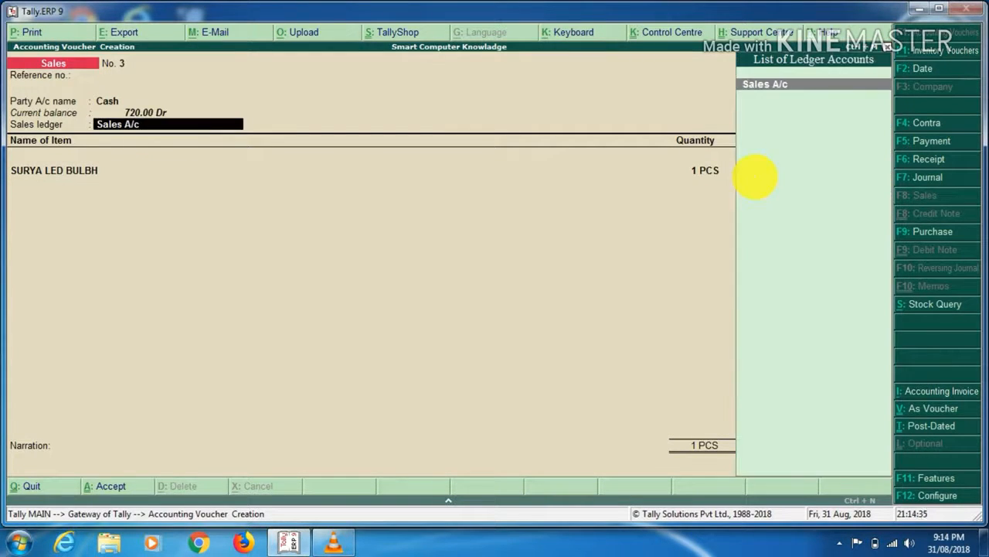
pyautogui.press('Return')
pyautogui.press('BackSpace')
pyautogui.press('BackSpace')
pyautogui.press('Down')
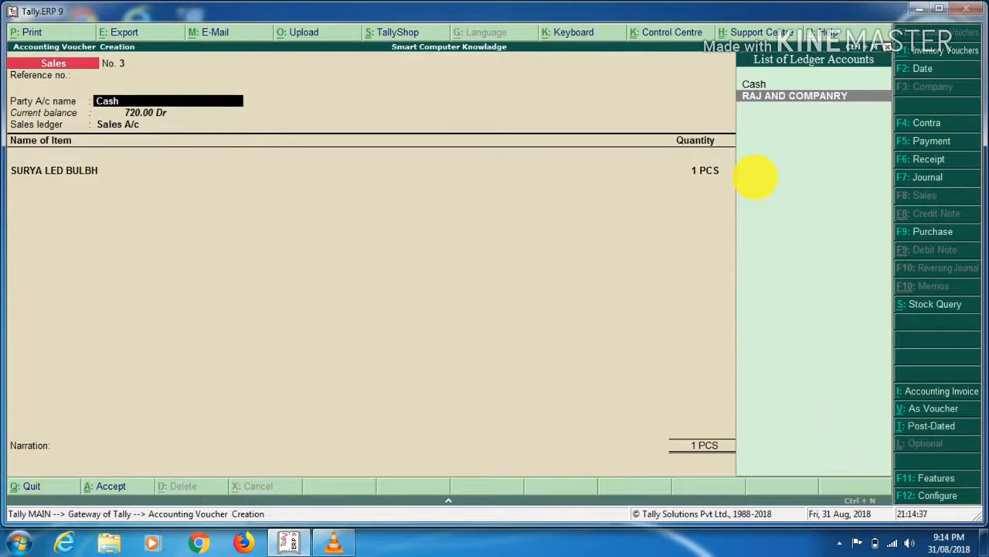
pyautogui.press('Return')
pyautogui.press('Return')
pyautogui.press('Return')
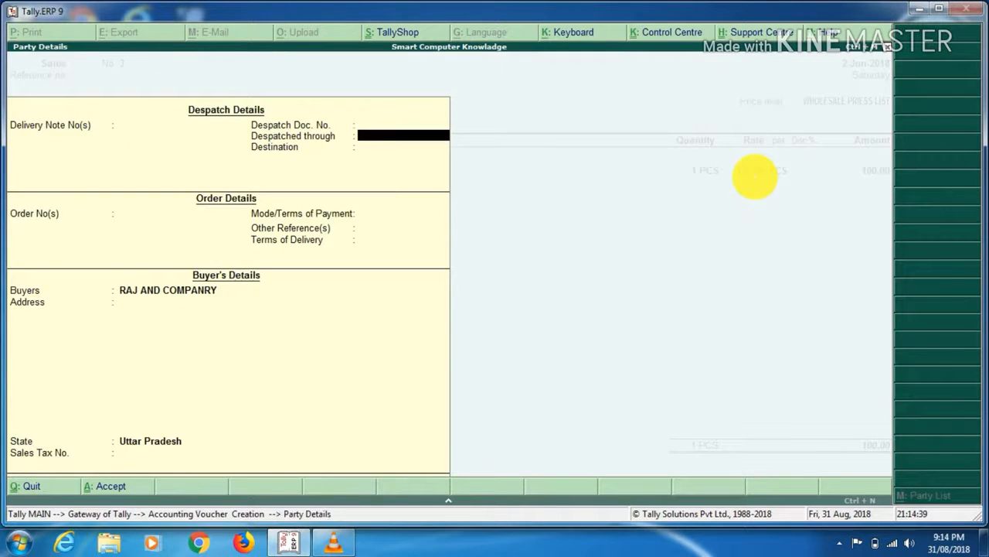
pyautogui.hotkey('ctrl', 'a')
# Enter a quantity of 1 PCS for SURYA LED BULBH under the wholesale price level
pyautogui.press('Return')
pyautogui.write('1')
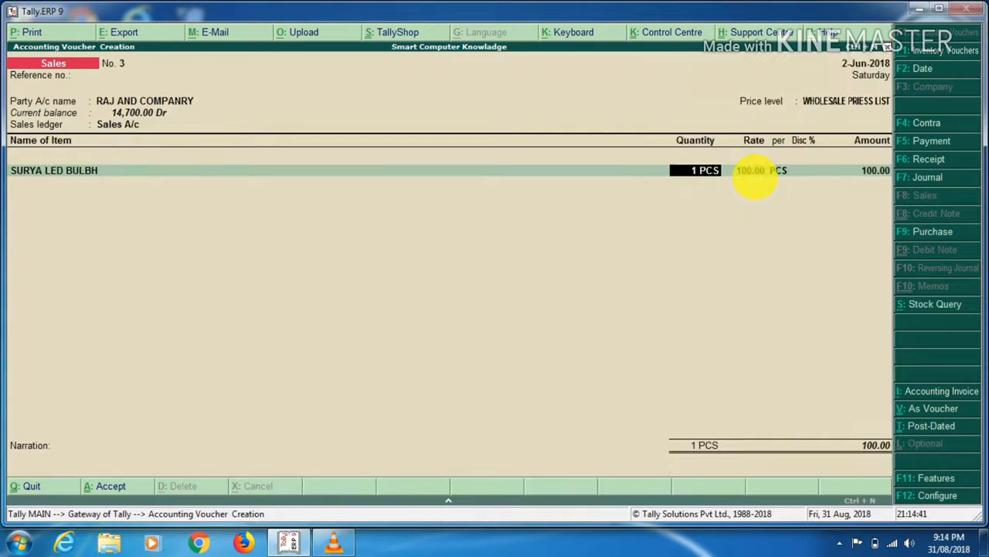
pyautogui.press('Return')
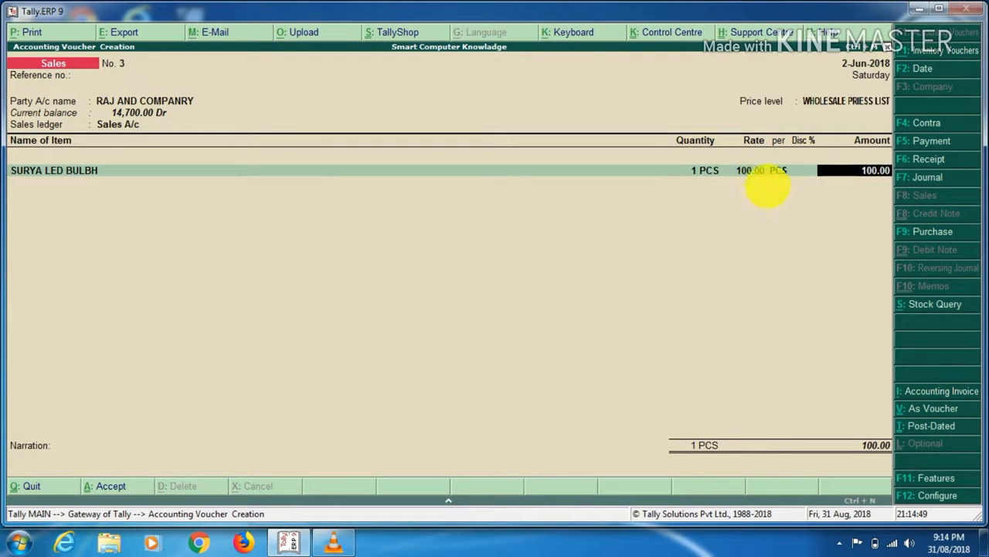
# Change the voucher date to 1-May-2018 to check the wholesale rate before the revision
pyautogui.press('BackSpace')
pyautogui.press('BackSpace')
pyautogui.press('BackSpace')
pyautogui.press('Return')
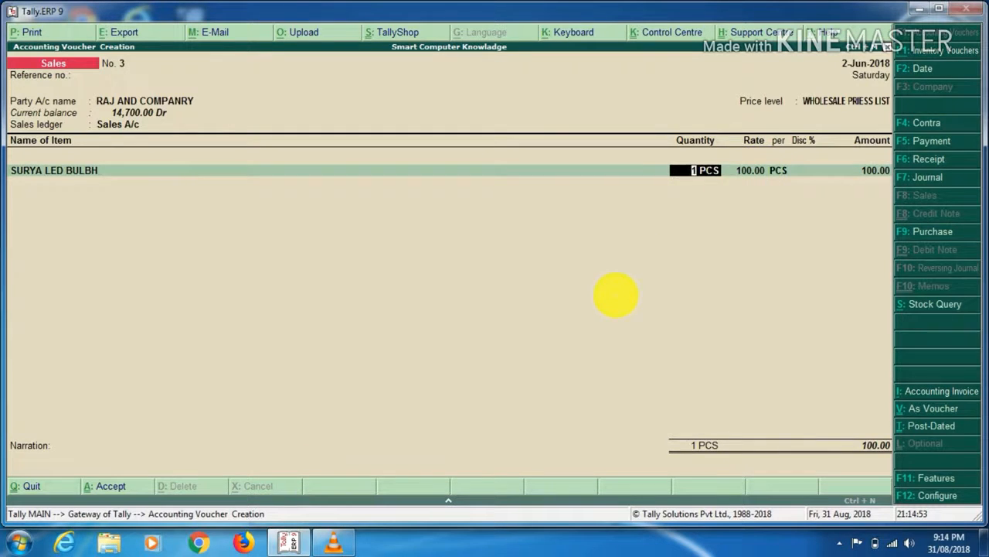
pyautogui.press('F2')
pyautogui.press('BackSpace')
pyautogui.write('1')
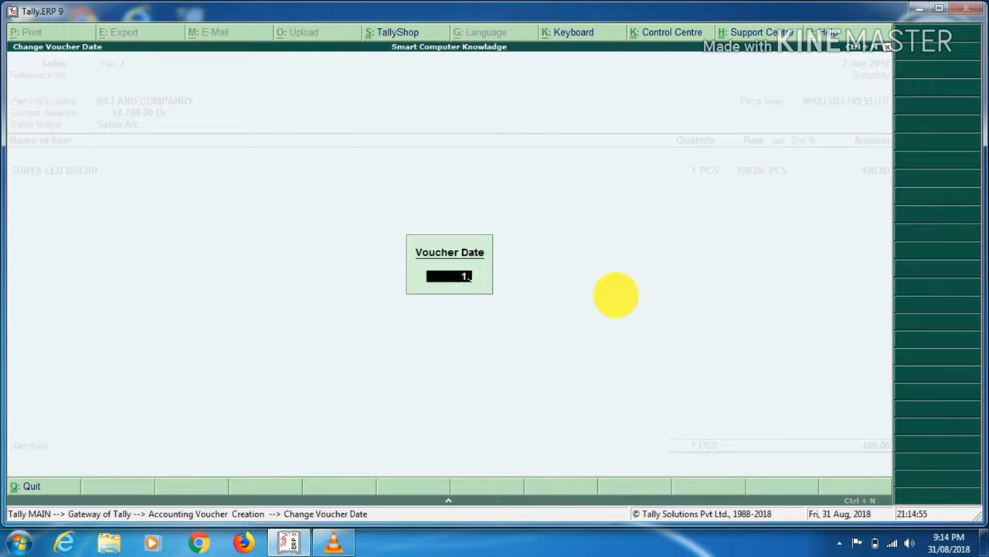
pyautogui.write('.5')
pyautogui.press('Return')
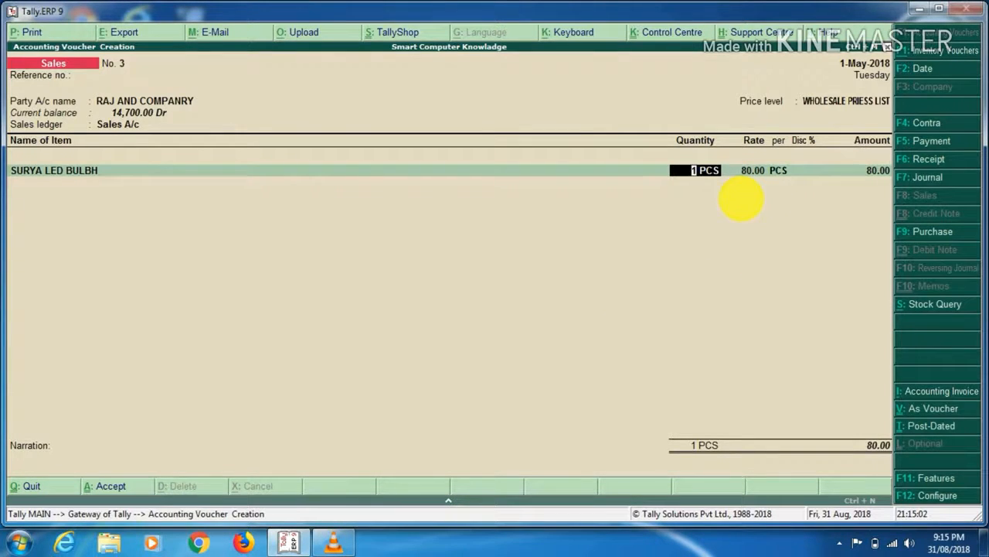
# Change the voucher date to 1-Jun-2018 to apply the revised wholesale rate
pyautogui.press('F2')
pyautogui.write('1.63')
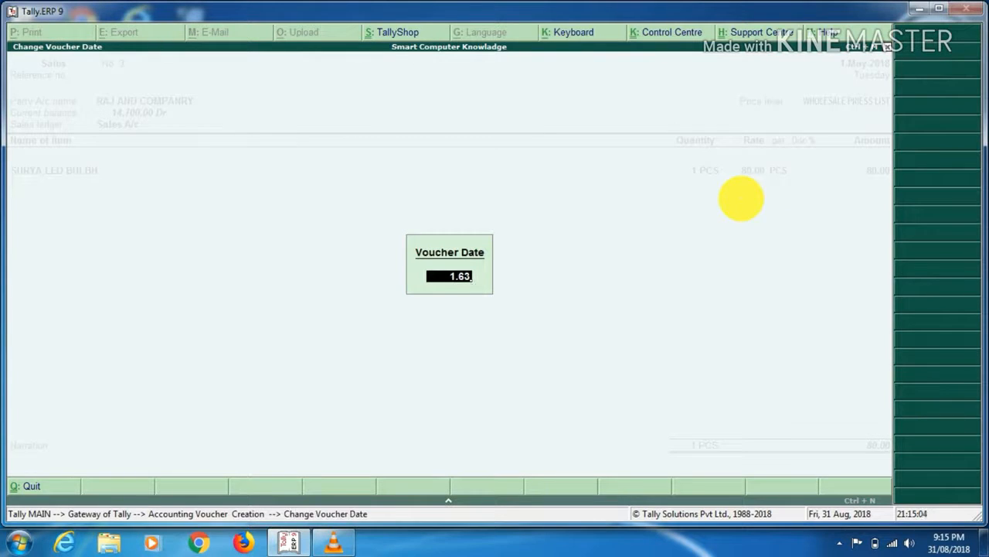
pyautogui.press('BackSpace')
pyautogui.press('Return')
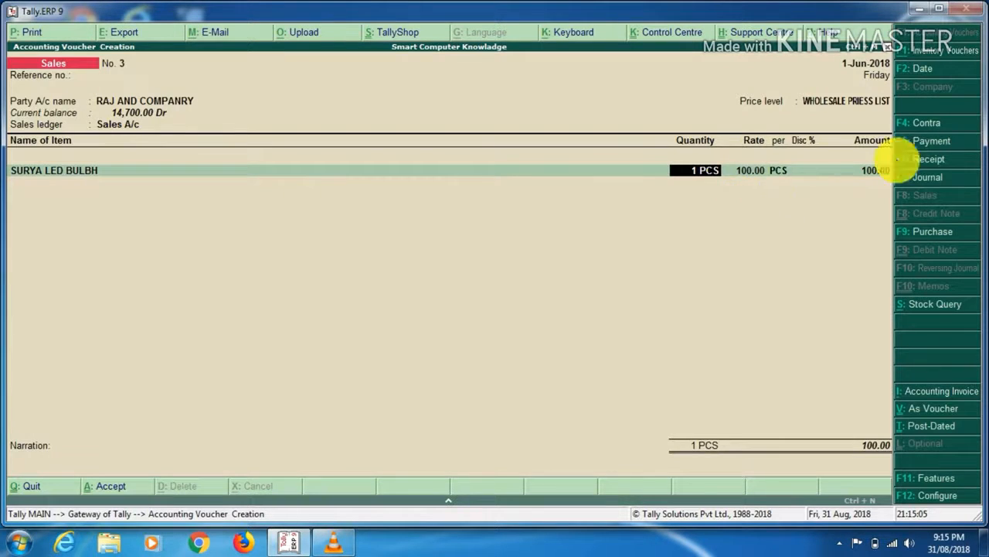
# Accept the SURYA LED BULBH line at the listed rate, end the item list and save the sales voucher without narration
pyautogui.press('Return')
pyautogui.press('Return')
pyautogui.press('Return')
pyautogui.press('Return')
pyautogui.press('Return')
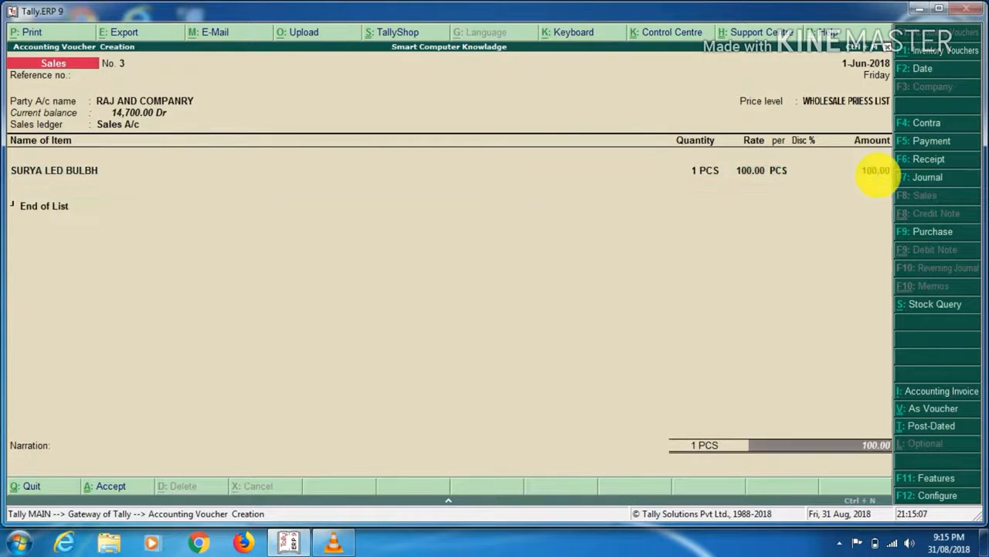
pyautogui.press('Return')
pyautogui.press('Return')
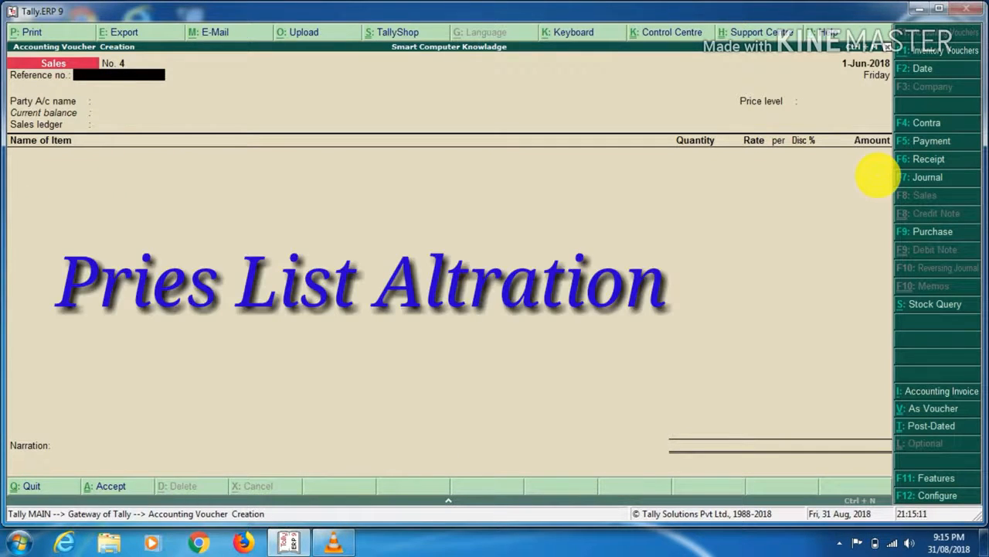
# Leave voucher entry and open the RETAIL PRIES LIST for All Items applicable from 1-Apr-2018
pyautogui.press('Escape')
pyautogui.press('Return')
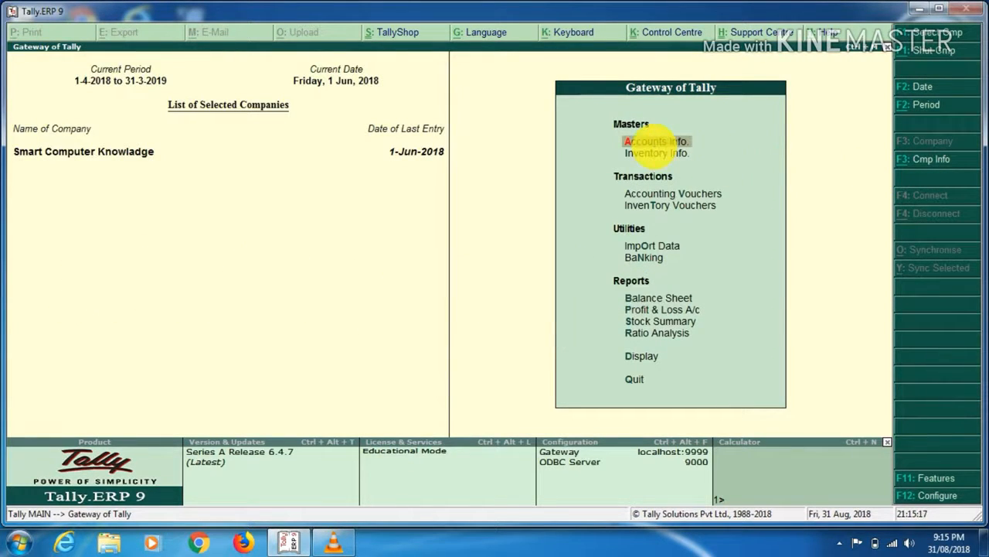
pyautogui.click(656, 152)
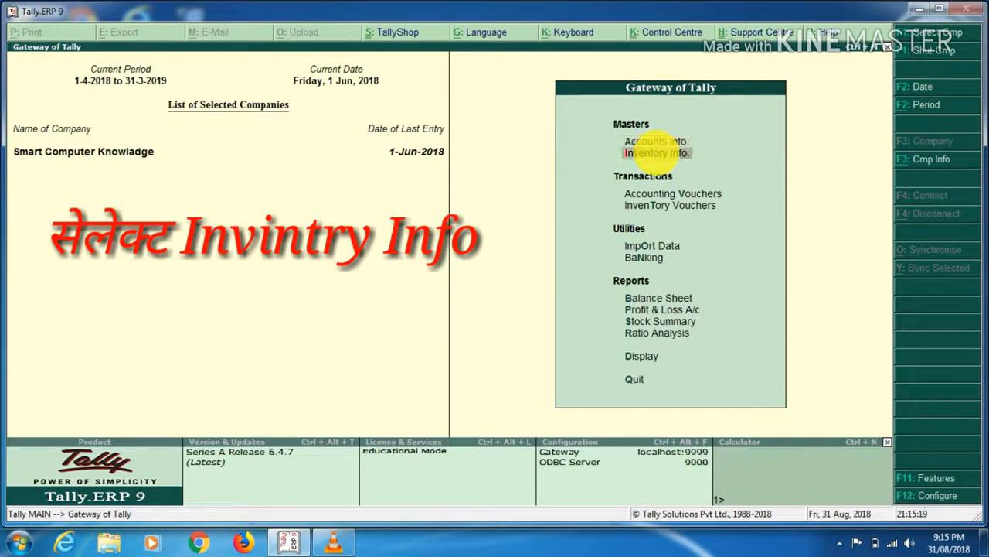
pyautogui.click(655, 152)
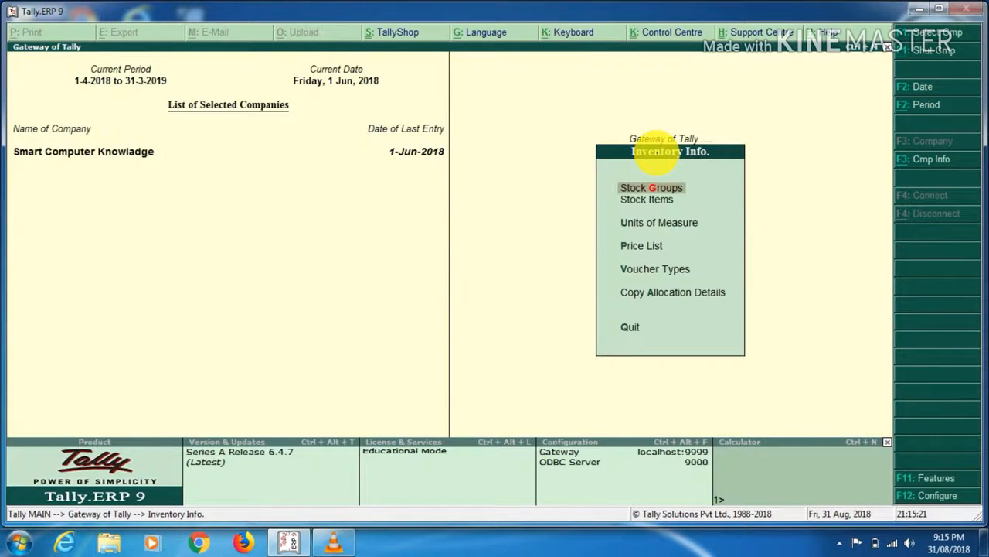
pyautogui.press('Down')
pyautogui.press('Down')
pyautogui.press('Down')
pyautogui.press('Return')
pyautogui.press('Return')
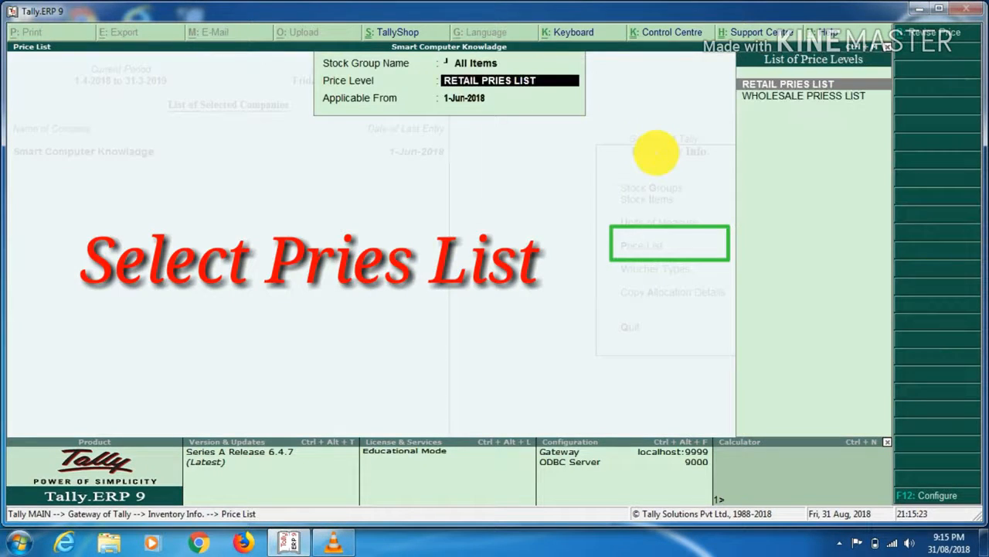
pyautogui.press('Return')
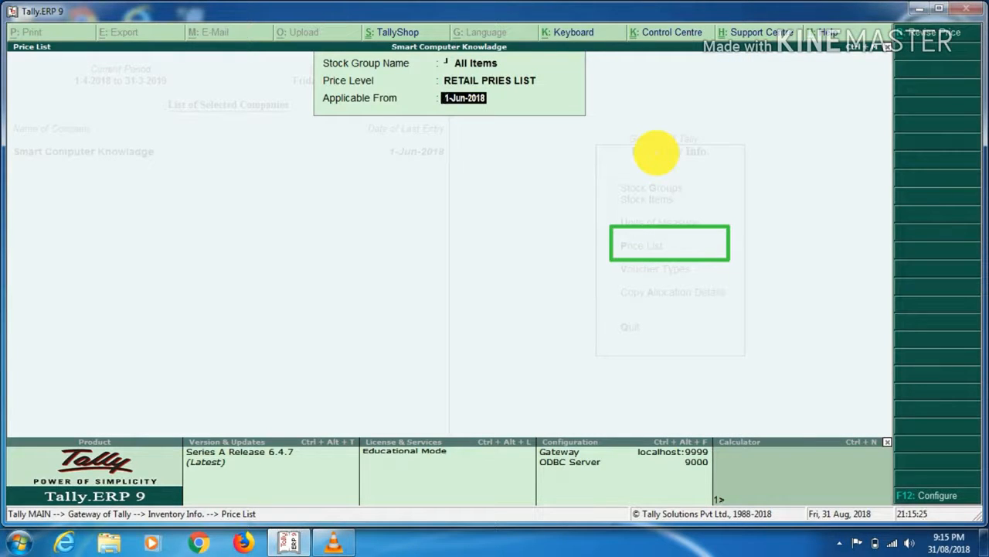
pyautogui.write('1.4')
pyautogui.press('Return')
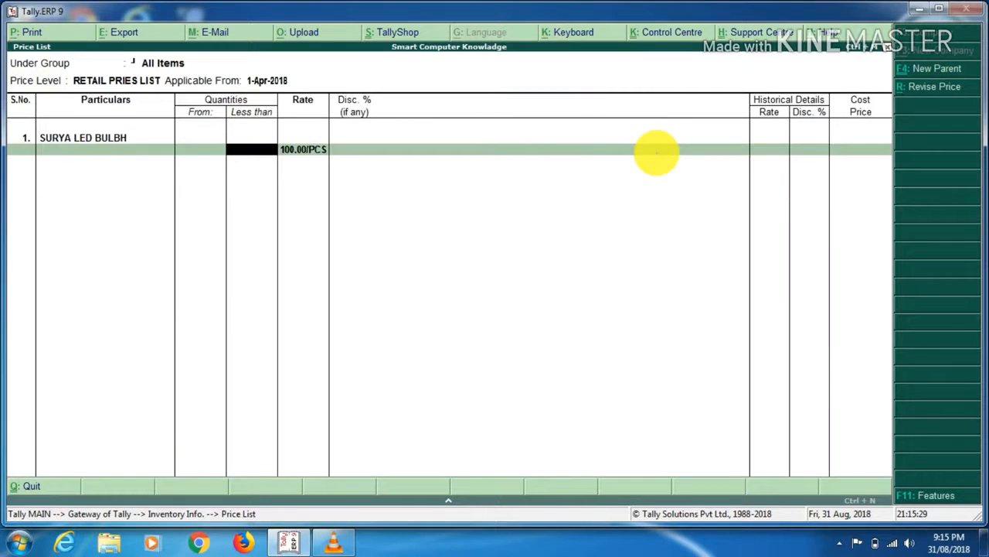
# Set the SURYA LED BULBH retail rate to 95 per PCS and save the price list
pyautogui.press('Return')
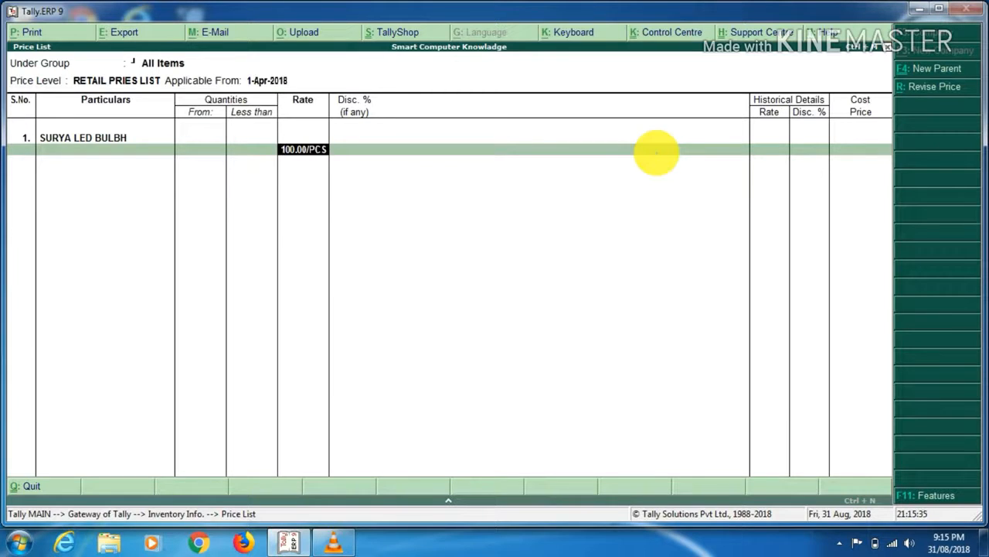
pyautogui.write('95')
pyautogui.press('Return')
pyautogui.press('Return')
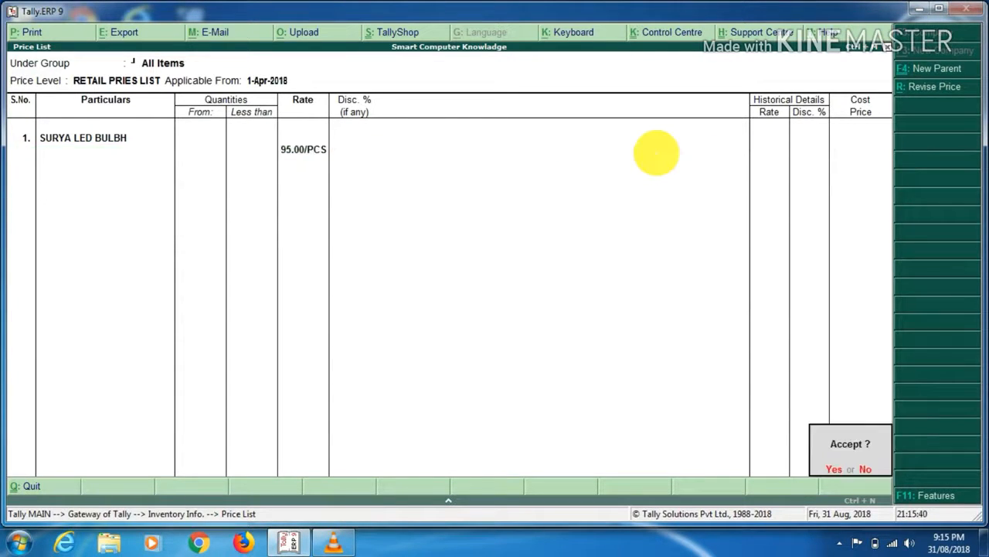
pyautogui.press('Return')
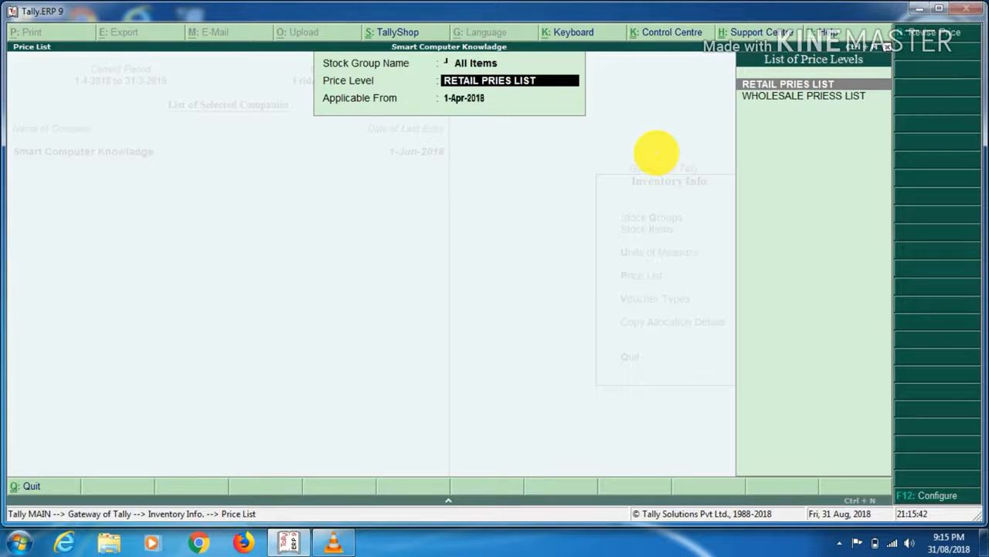
# Leave the price list setup and open a new sales voucher
pyautogui.press('BackSpace')
pyautogui.press('Escape')
pyautogui.press('Escape')
pyautogui.press('Escape')
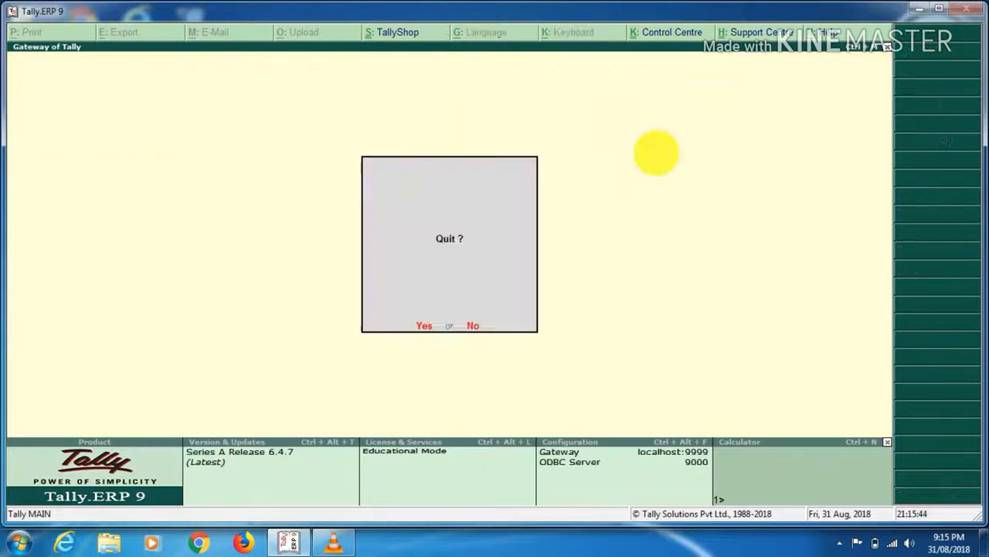
pyautogui.press('Escape')
pyautogui.press('Down')
pyautogui.press('Down')
pyautogui.press('Down')
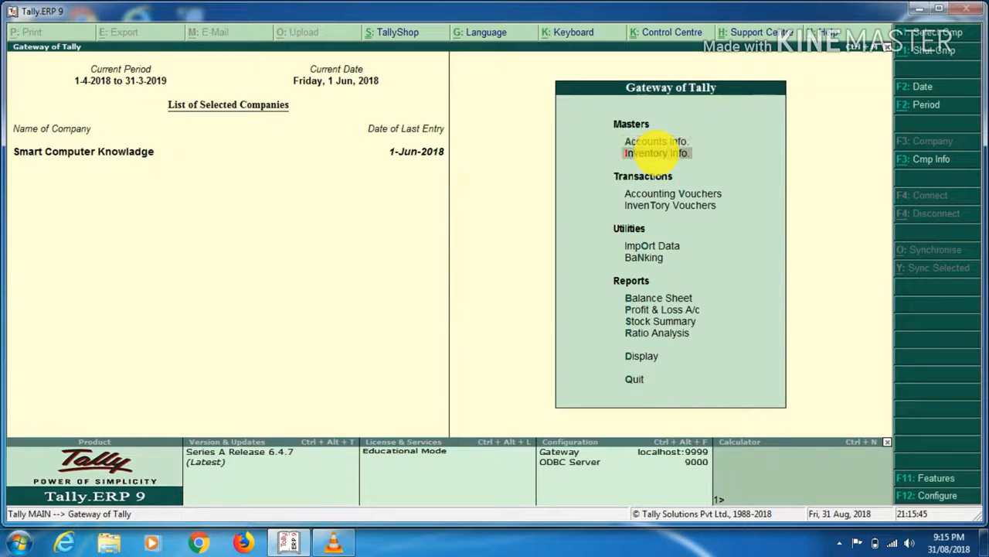
pyautogui.press('Up')
pyautogui.press('Return')
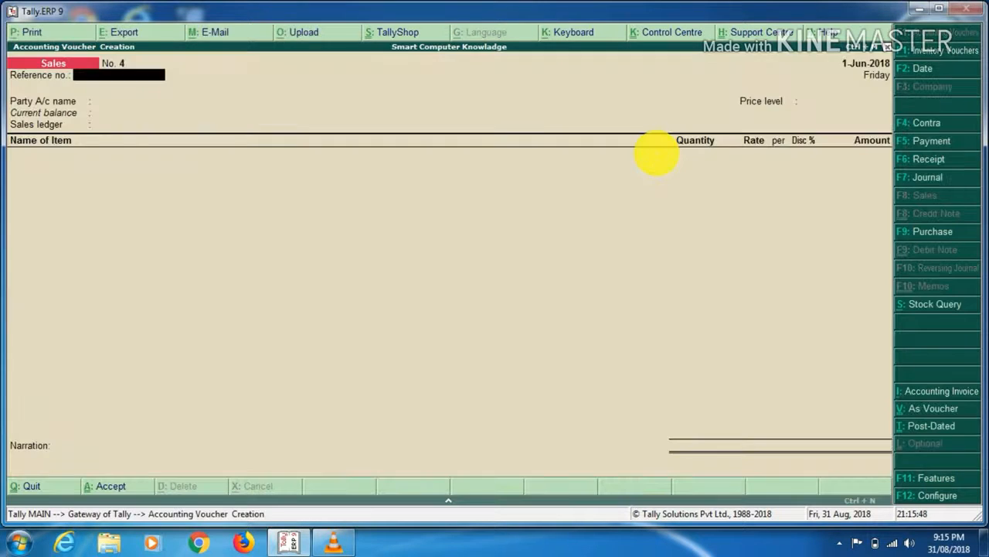
# Choose Cash as the voucher's party account and accept its party details unchanged
pyautogui.press('Return')
pyautogui.press('Return')
pyautogui.press('Return')
pyautogui.press('Return')
pyautogui.press('Return')
pyautogui.press('Return')
pyautogui.press('Return')
pyautogui.press('Return')
pyautogui.press('Return')
pyautogui.press('Return')
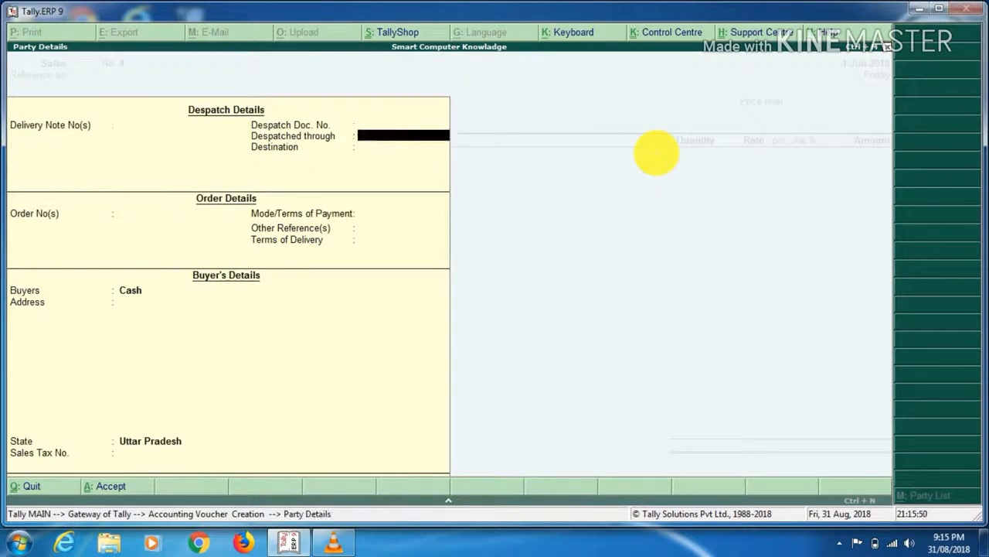
pyautogui.press('Return')
pyautogui.press('Return')
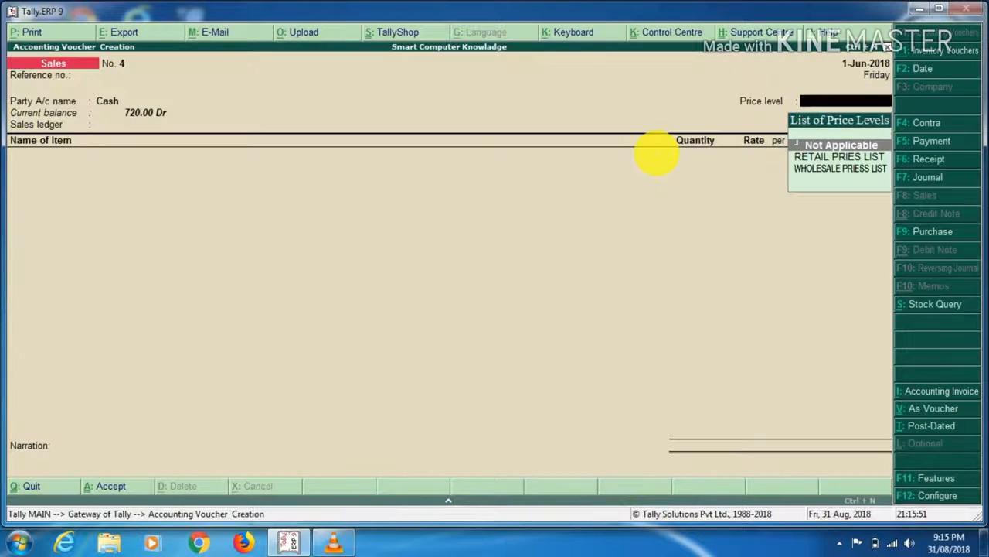
# Set the voucher's price level to RETAIL PRIES LIST and its sales ledger to Sales A/c
pyautogui.press('Down')
pyautogui.press('Return')
pyautogui.press('Return')
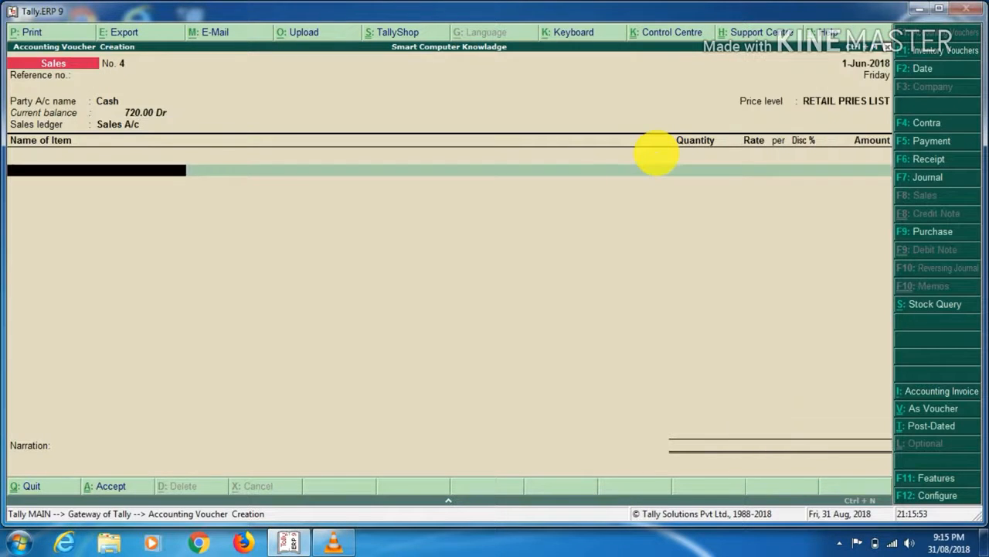
# Add SURYA LED BULBH to the voucher with a quantity of 1 PCS at the listed retail rate
pyautogui.press('Down')
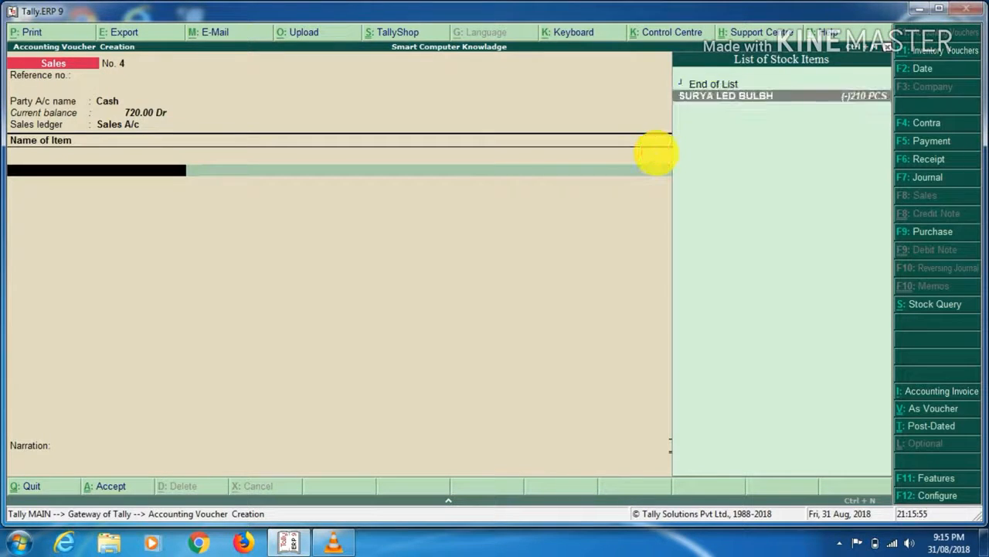
pyautogui.press('Return')
pyautogui.write('1')
pyautogui.press('Return')
pyautogui.press('Return')
pyautogui.press('Return')
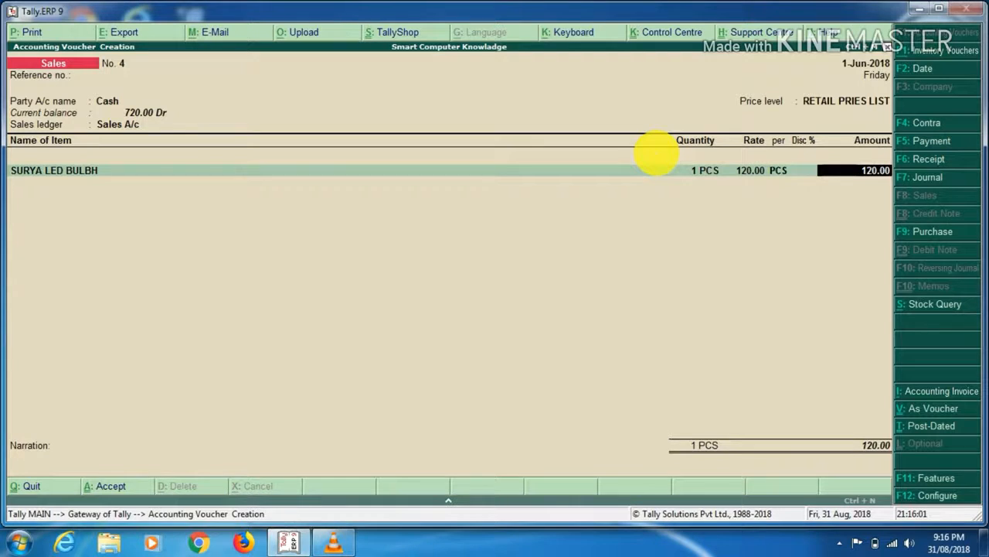
# Change the voucher date to 1-Apr-2018 to apply the altered retail rate, and accept the SURYA LED BULBH line
pyautogui.press('F2')
pyautogui.write('01.4')
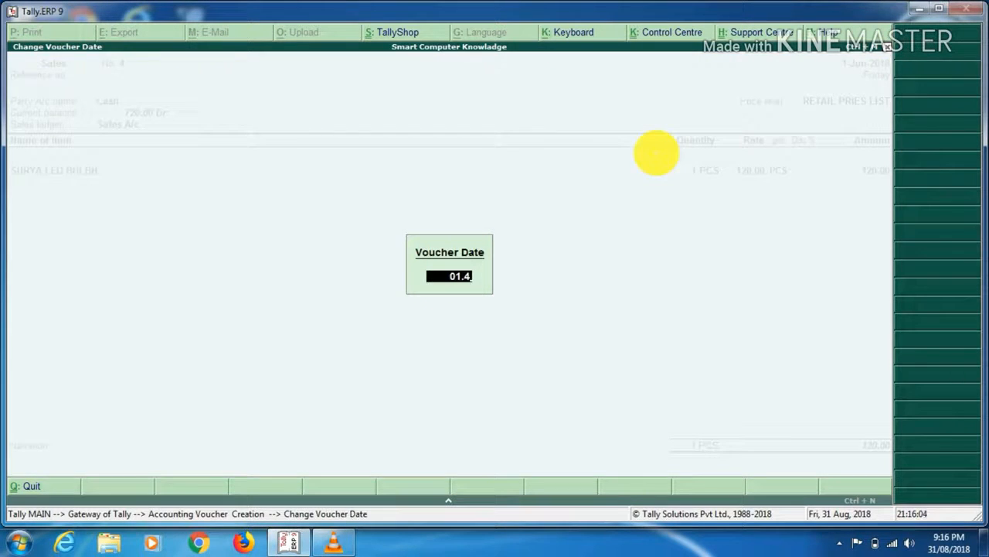
pyautogui.press('Return')
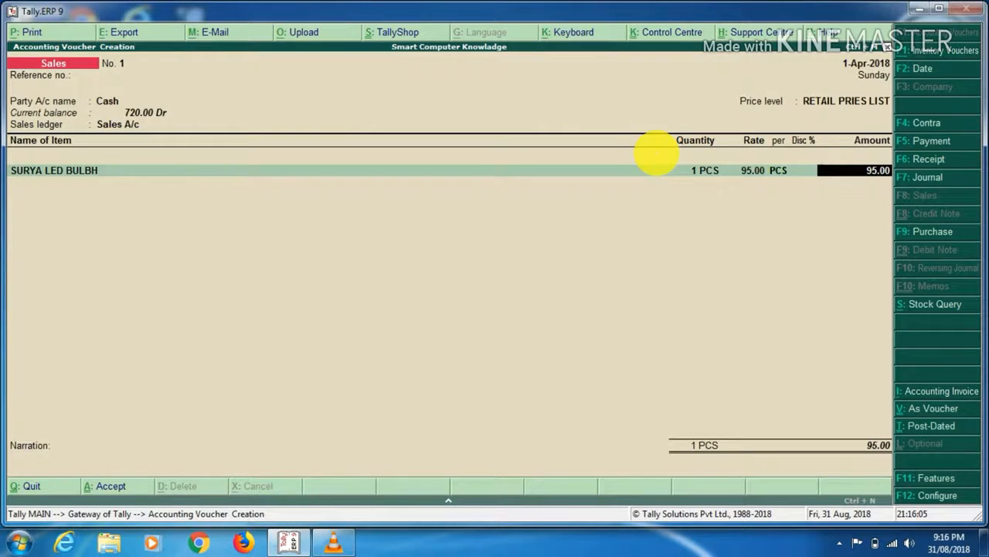
pyautogui.press('Return')
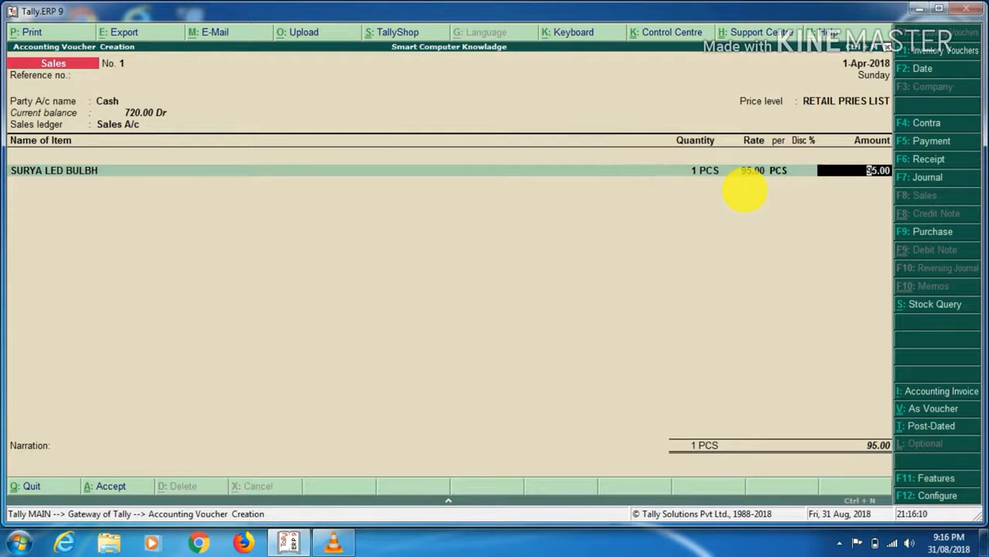
pyautogui.press('Return')
pyautogui.press('Return')
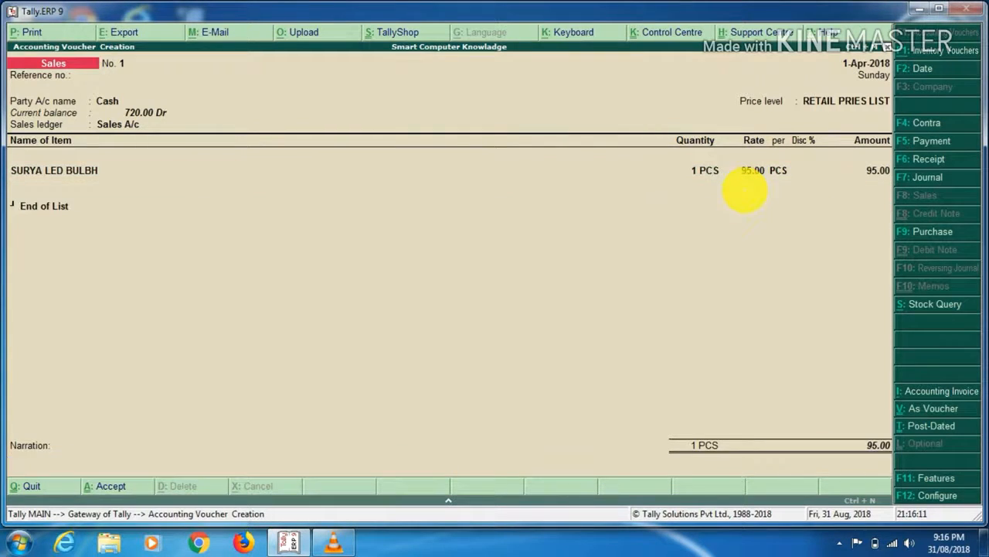
pyautogui.press('Return')
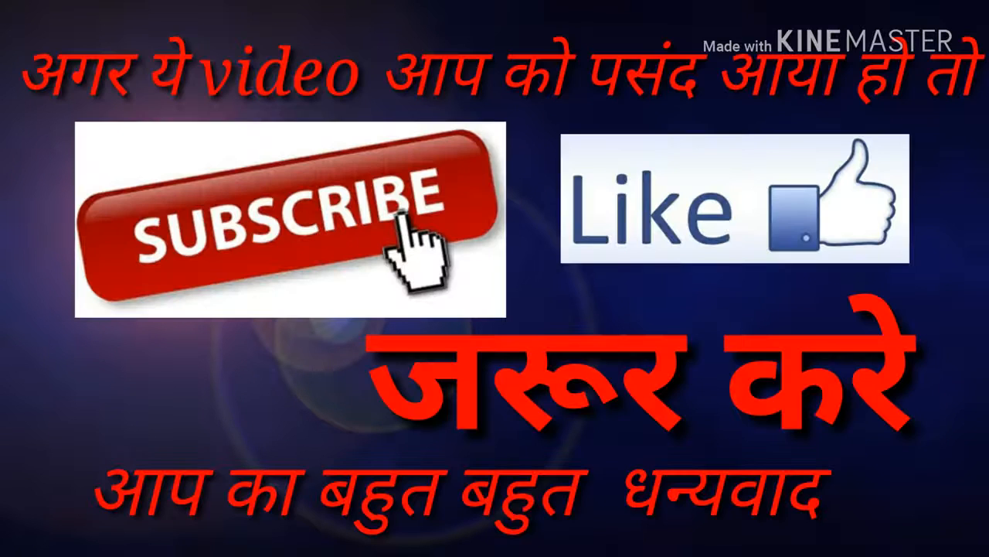